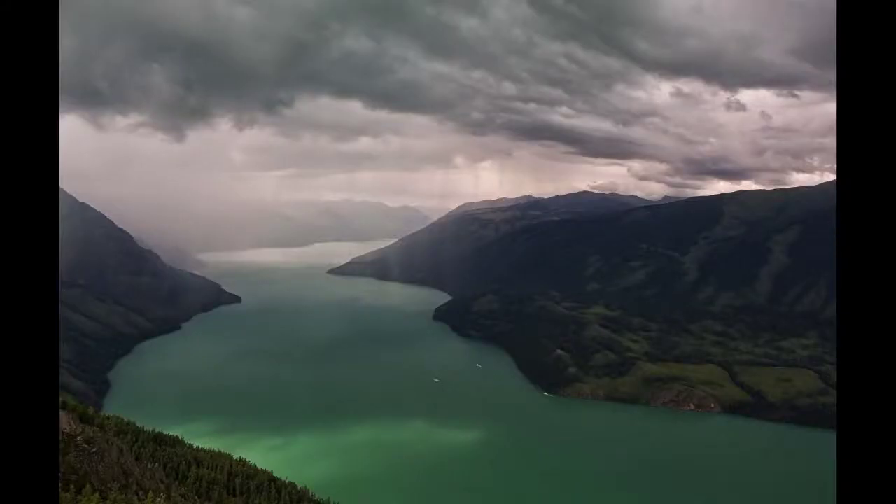
Switch to the BGA_Top_v3 layout in Advanced Design System, examine the ball array in 3D, and return to the 2D view.
mouse_move(797, 225)
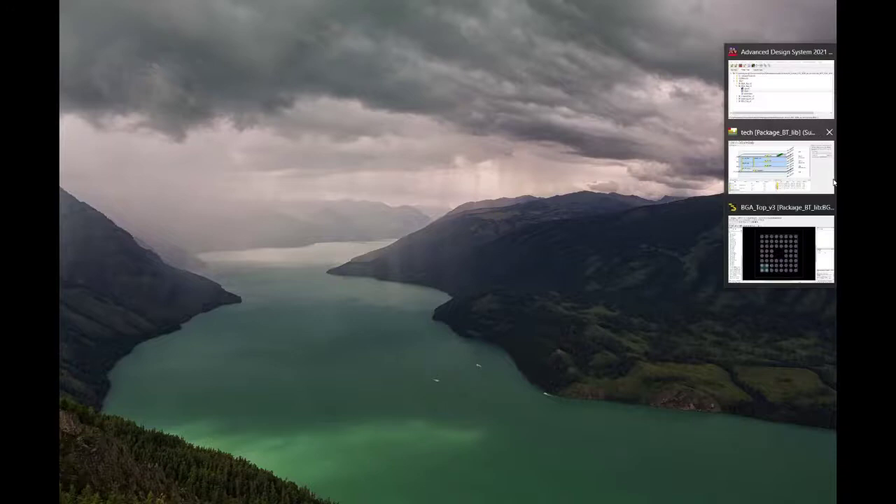
left_click(805, 215)
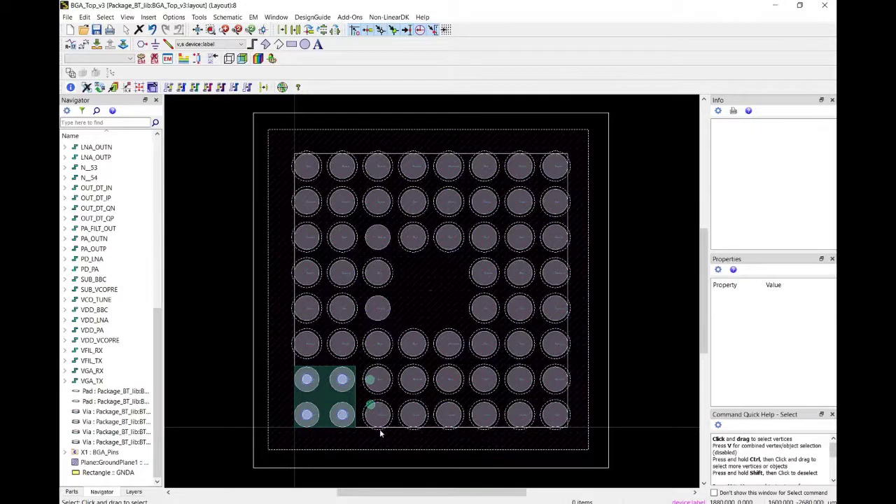
key("ctrl+3")
left_click_drag(380, 436, 394, 339)
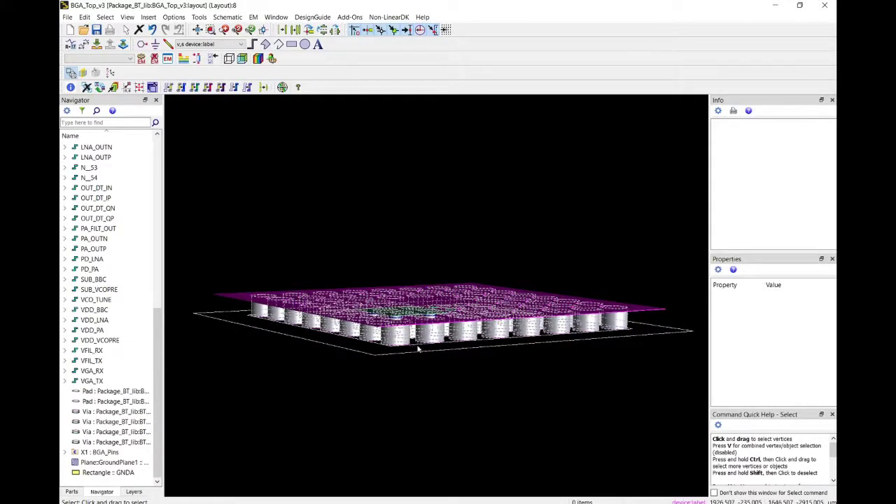
mouse_move(414, 352)
left_mouse_down()
mouse_move(408, 403)
mouse_move(397, 346)
mouse_move(397, 356)
left_mouse_up()
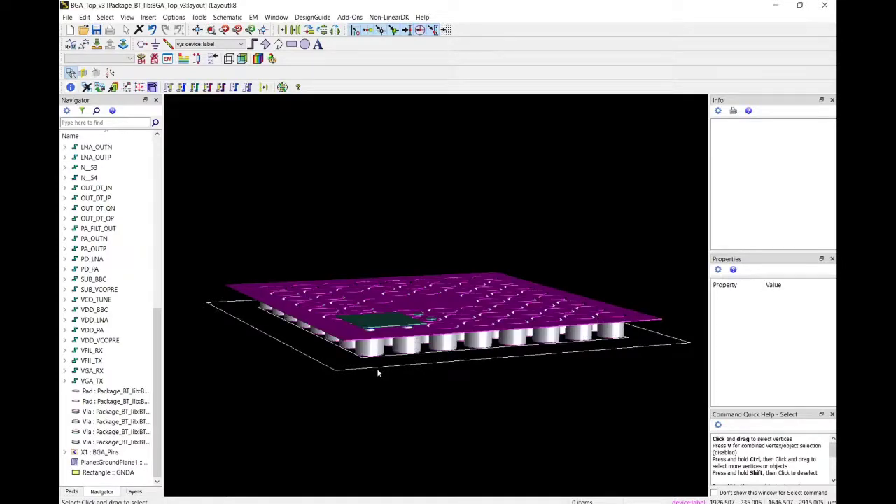
key("ctrl+3")
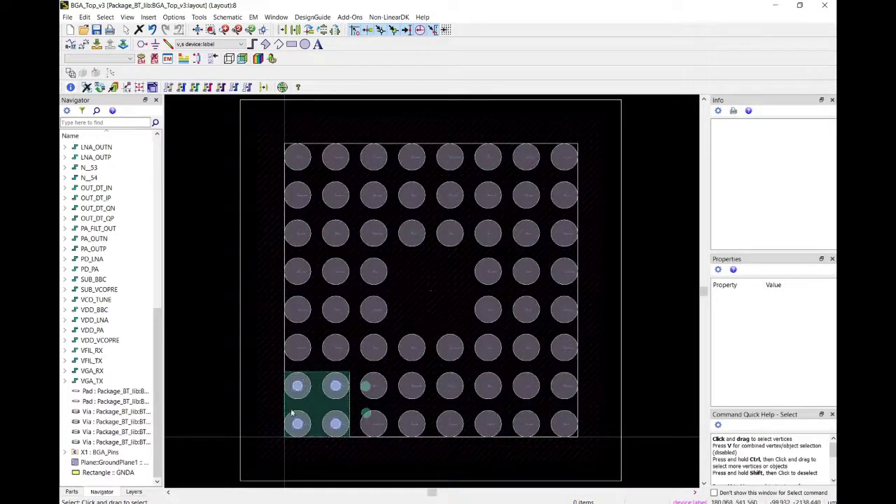
Measure the horizontal centre-to-centre distance between the BGA_A8 ball and the neighbouring BGA_VDD_PA ball.
left_click(147, 16)
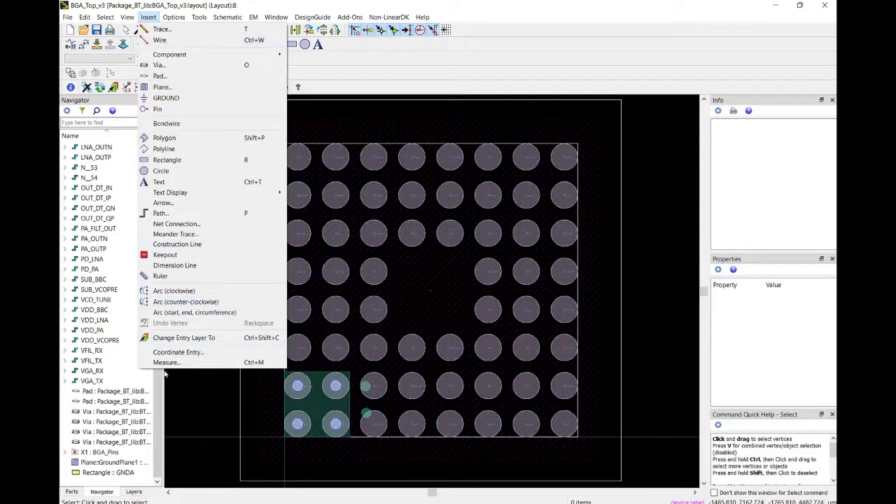
left_click(166, 362)
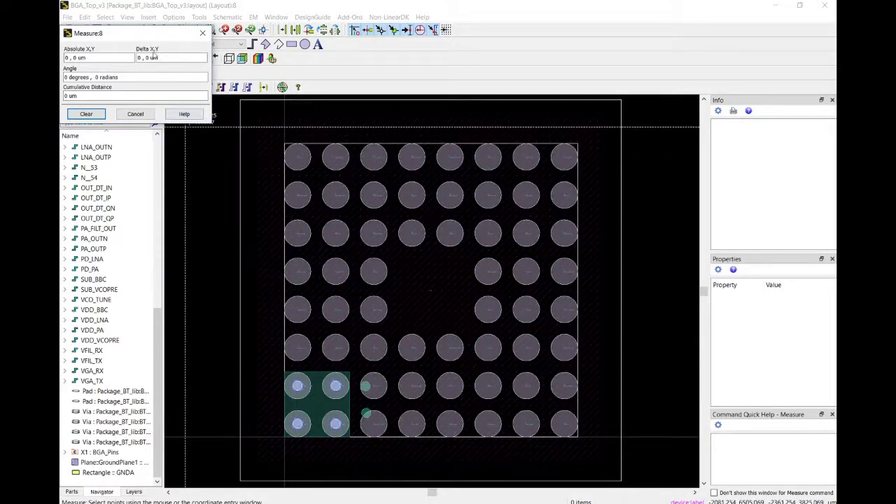
left_click(299, 157)
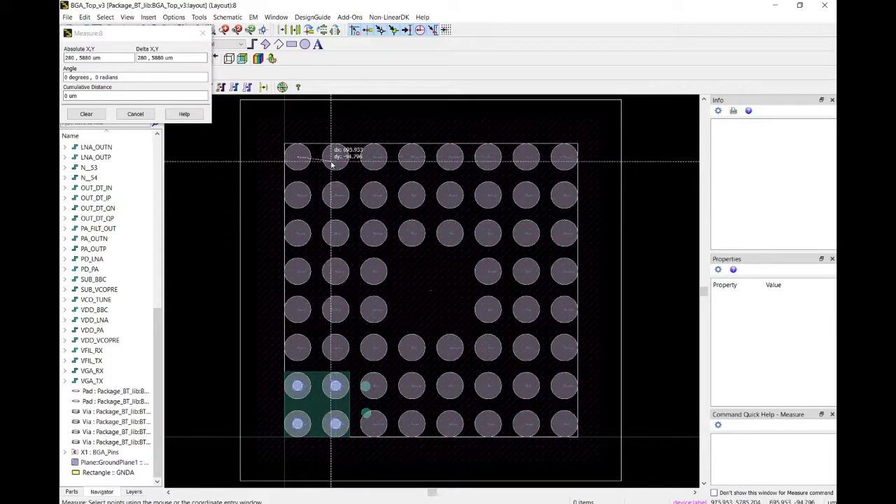
scroll(413, 264, "up", 5)
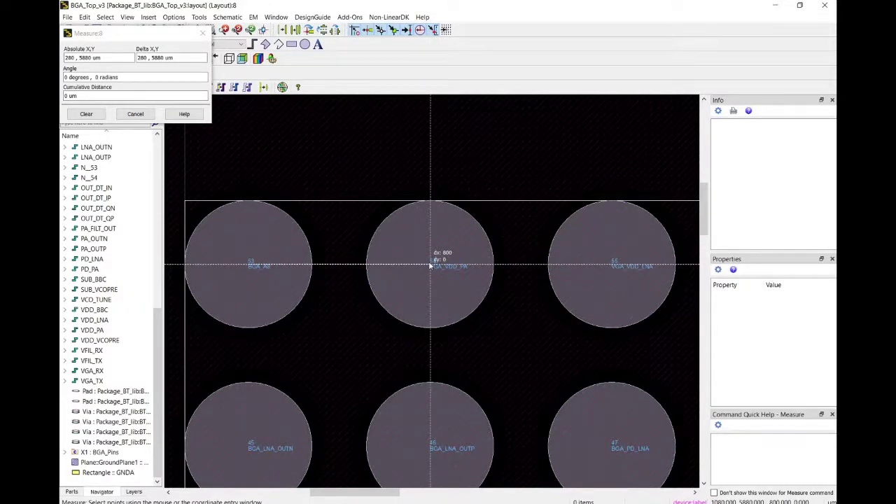
left_click(430, 265)
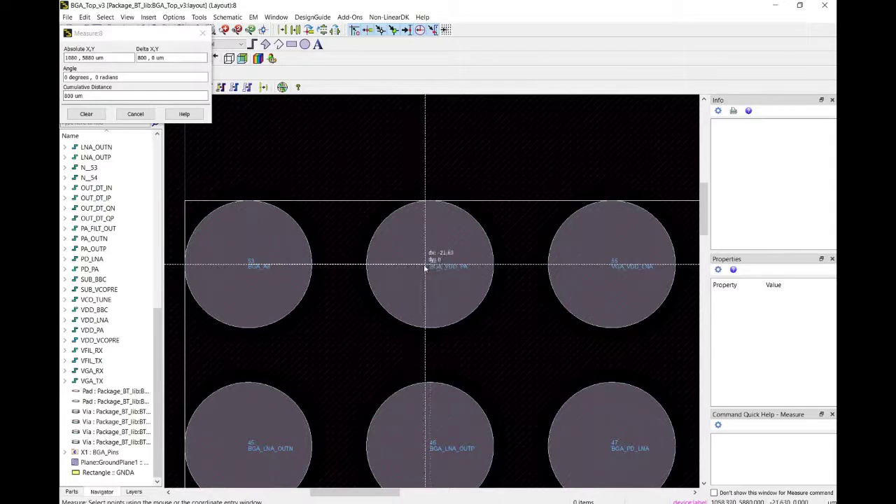
Clear the measurement and measure the vertical centre-to-centre distance from the BGA_A8 ball to the BGA_LNA_OUTN ball.
left_click(86, 115)
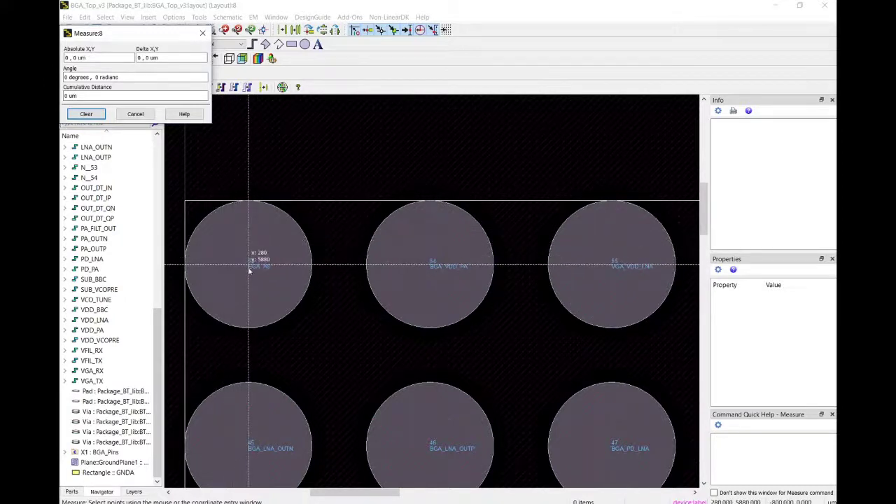
left_click(248, 268)
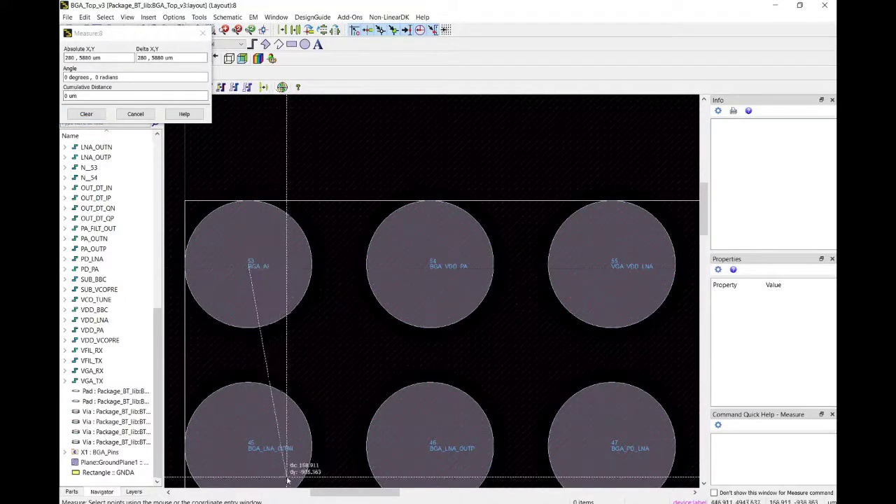
left_click(253, 445)
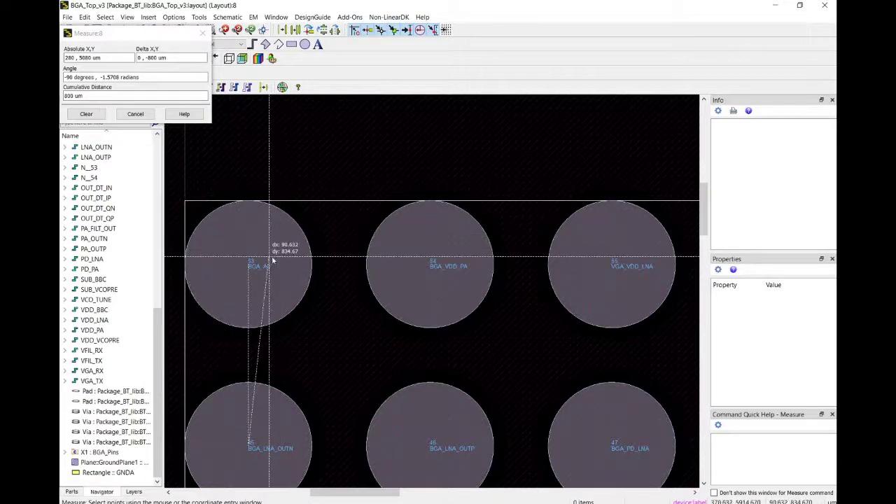
left_click(135, 115)
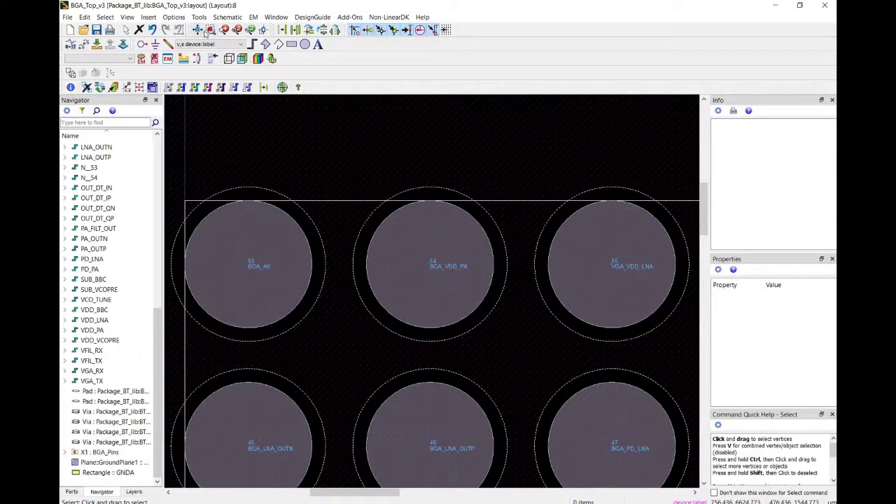
Inspect the package corner around the green pad in the 3D view and return to the full 2D layout.
left_click(211, 31)
key("ctrl+3")
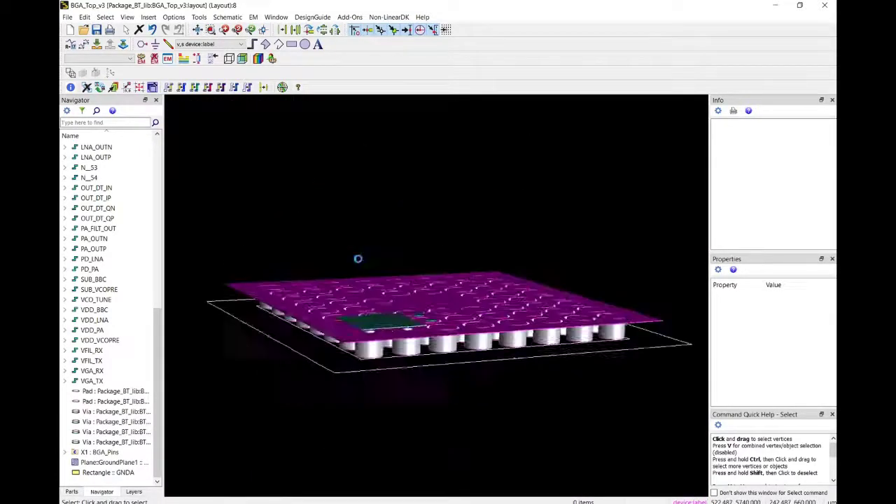
left_click_drag(380, 354, 429, 311)
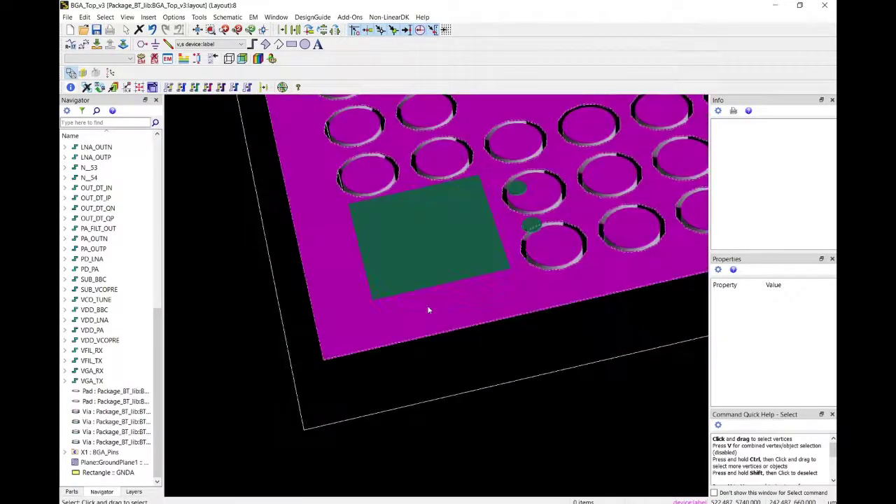
key("ctrl+shift+3")
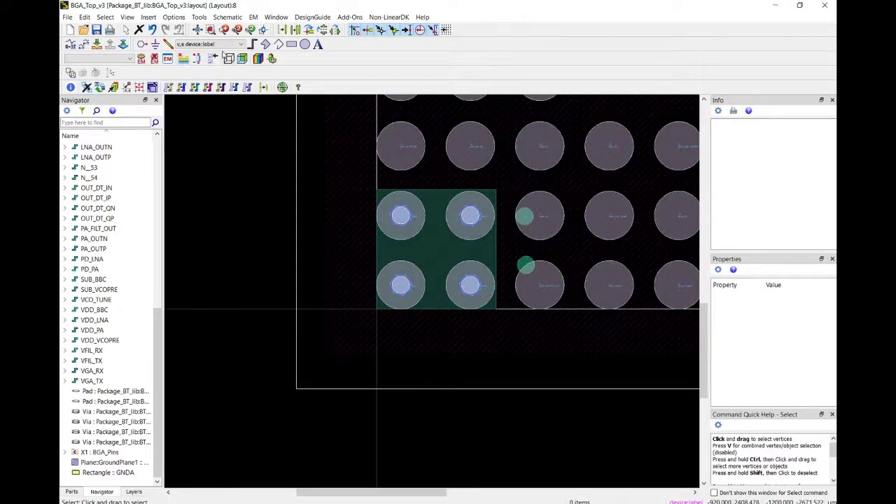
left_click(197, 29)
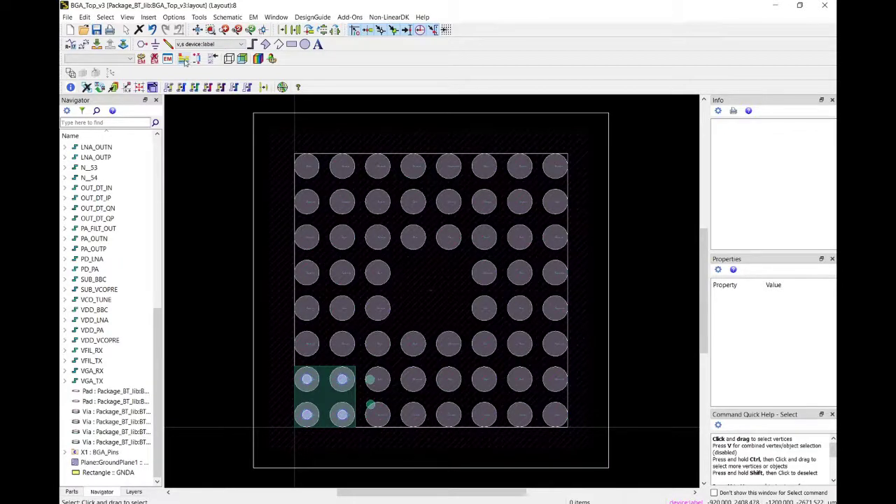
Open the tech substrate, examine the PKG_BT_BALLS via and its air layer, and minimize the substrate window.
left_click(184, 60)
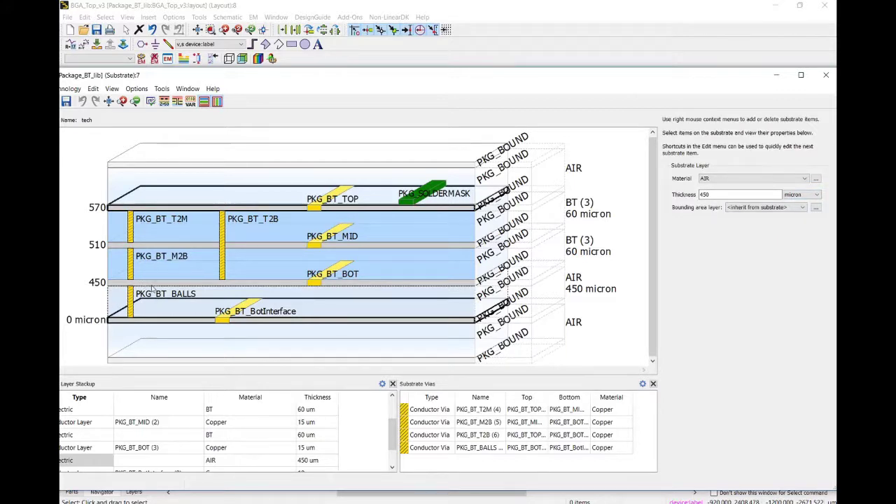
mouse_move(149, 297)
left_click(778, 76)
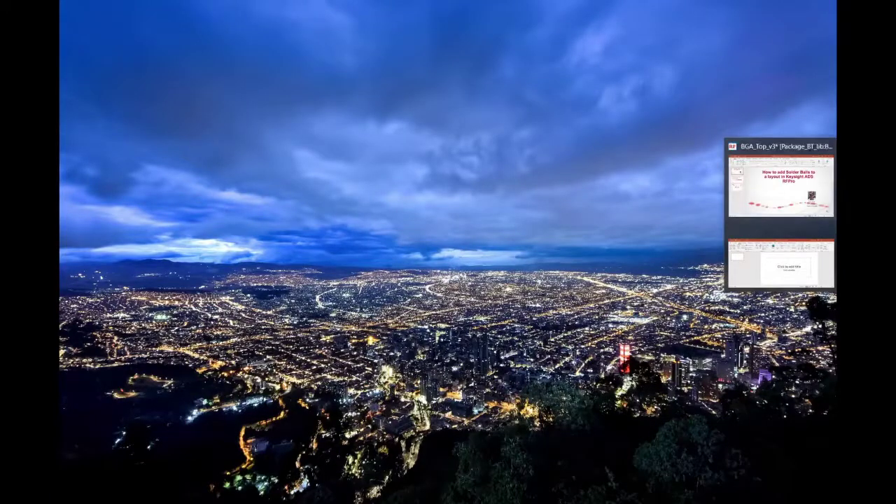
Switch to the BGA_Top_v3 project in RFPro and examine the package geometry and its cylindrical balls in 3D.
mouse_move(837, 198)
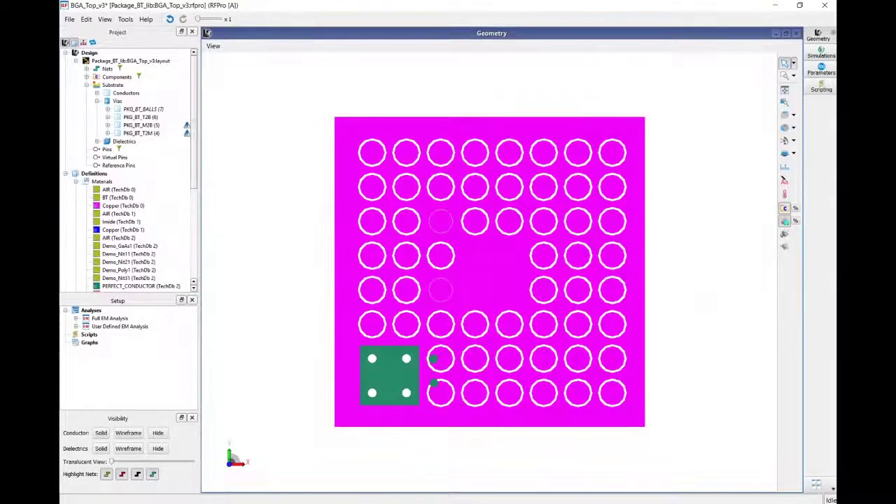
left_click_drag(492, 439, 451, 289)
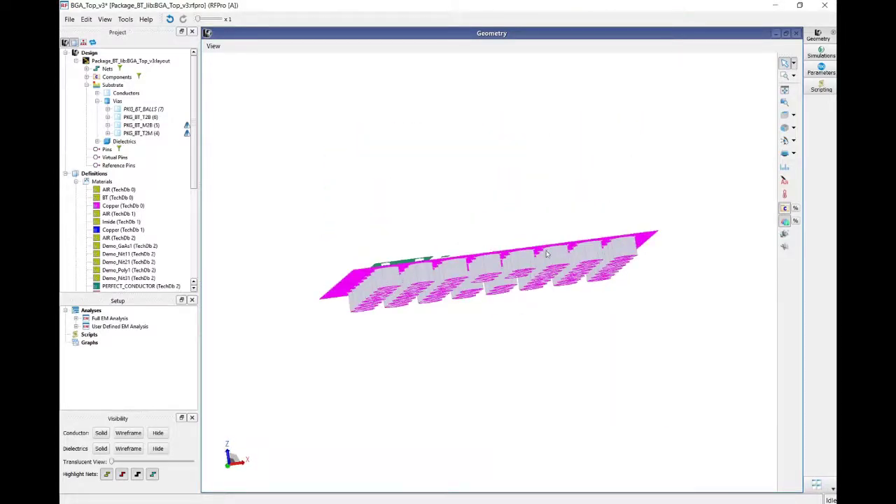
left_click_drag(591, 233, 616, 265)
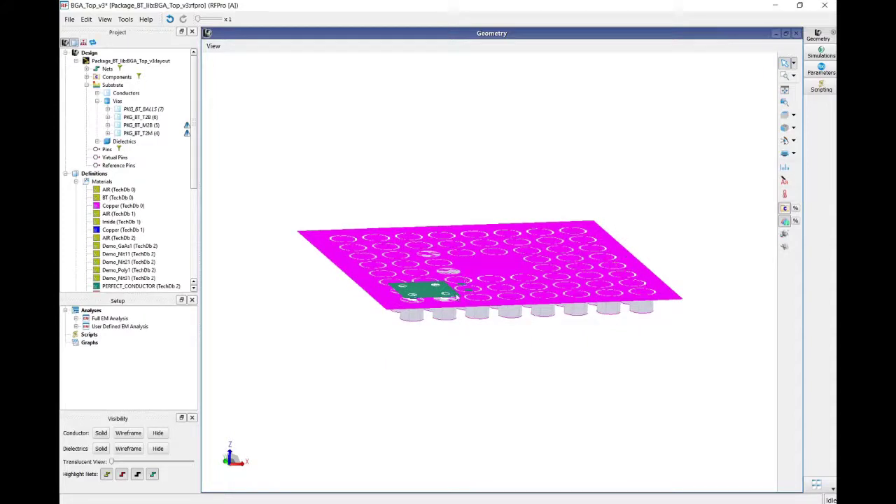
scroll(458, 299, "up", 4)
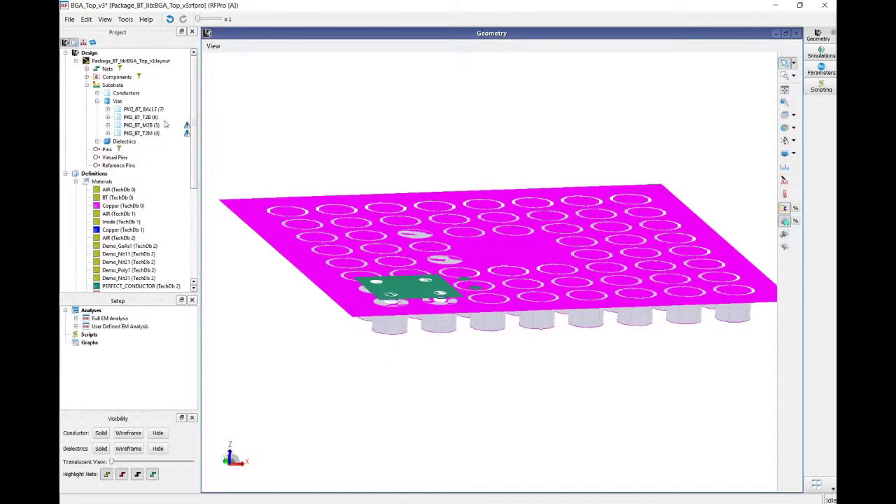
right_click(165, 112)
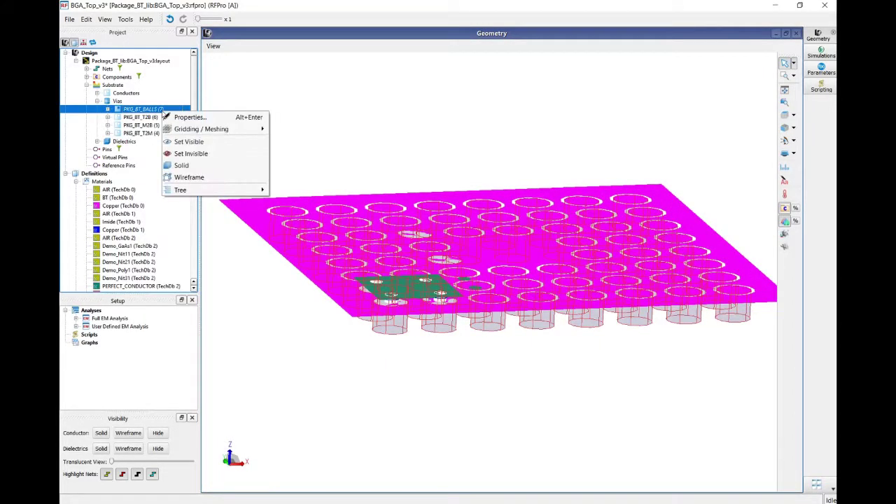
left_click(271, 111)
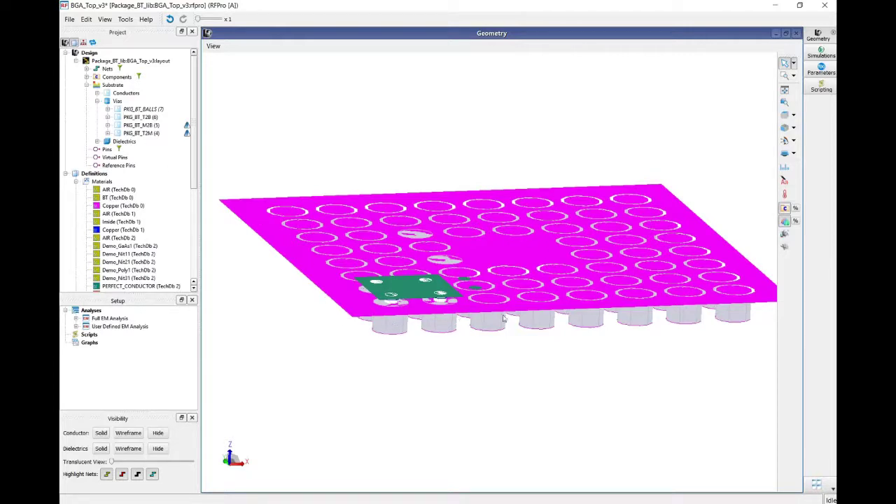
right_click(150, 109)
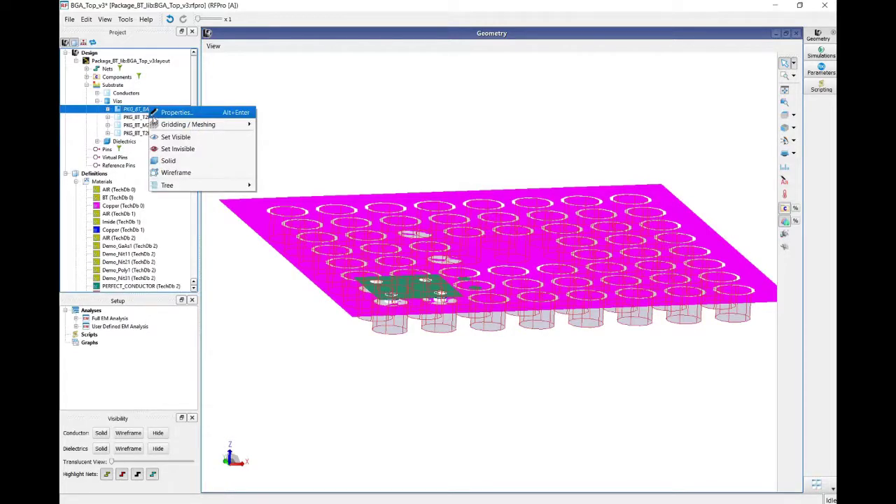
left_click(161, 138)
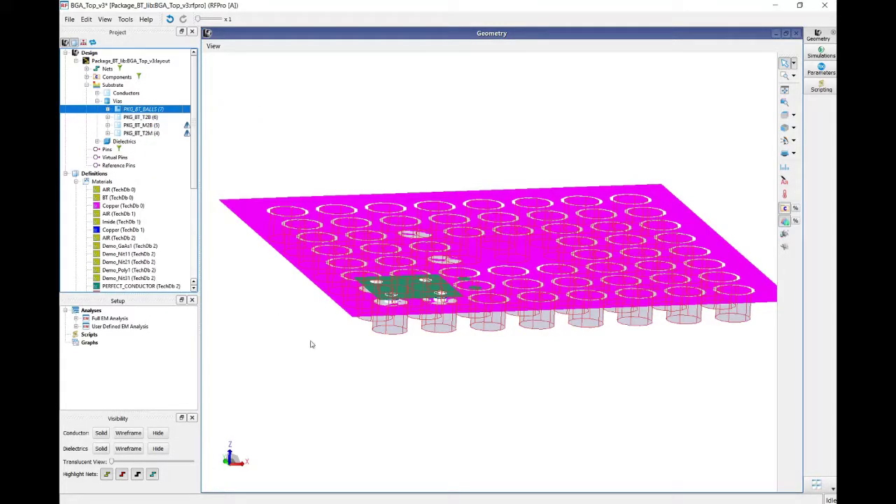
left_click(273, 334)
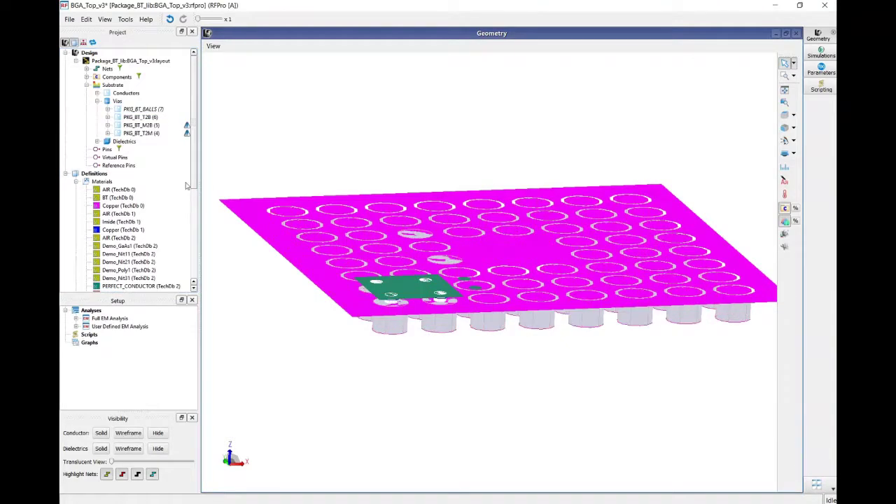
Hide the PKG_BT_BALLS (7) vias in the 3D geometry.
right_click(161, 111)
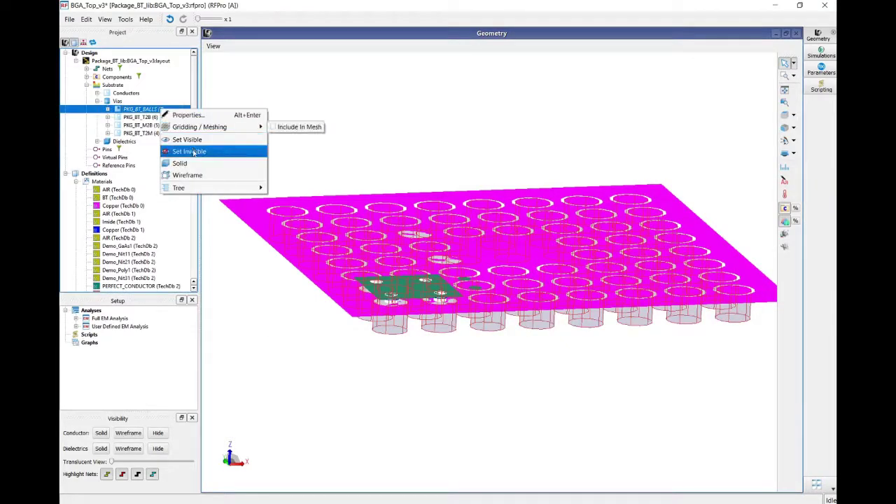
left_click(175, 152)
mouse_move(369, 386)
left_mouse_down()
mouse_move(360, 372)
mouse_move(372, 366)
mouse_move(346, 380)
mouse_move(370, 376)
left_mouse_up()
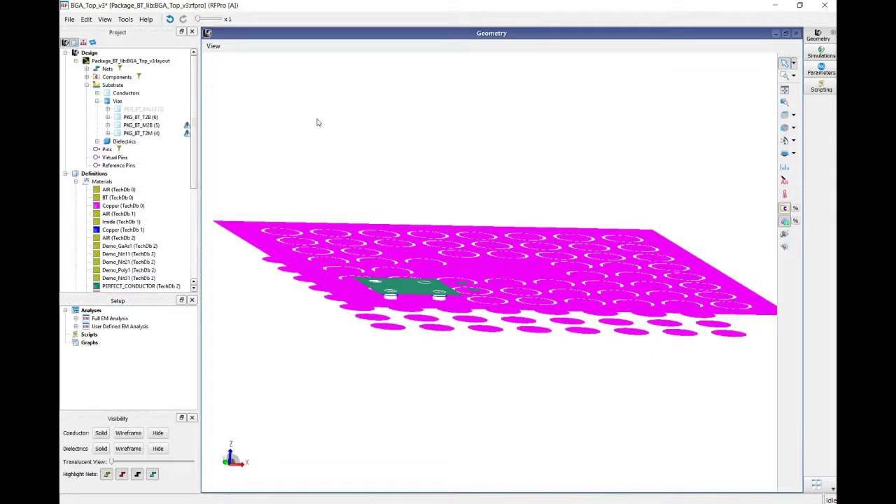
Start creating a new solder ball in the geometry view and bring the package's corner pad into close view.
right_click(363, 143)
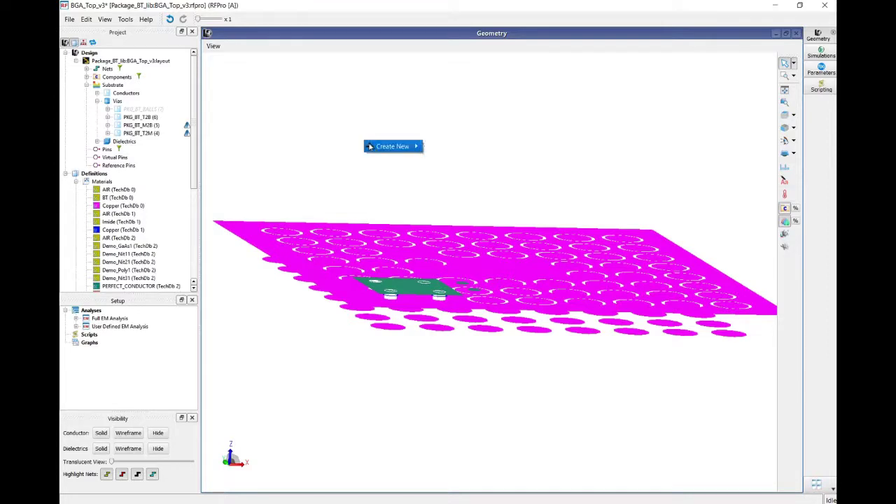
mouse_move(375, 150)
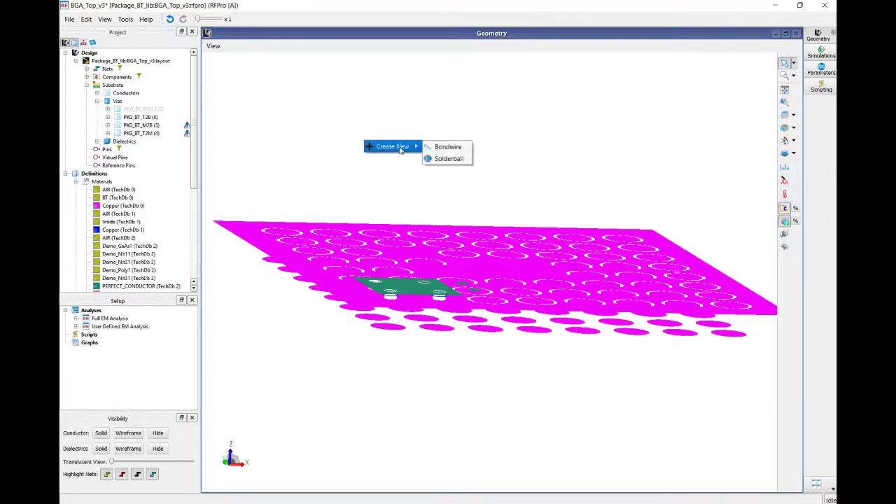
left_click(444, 160)
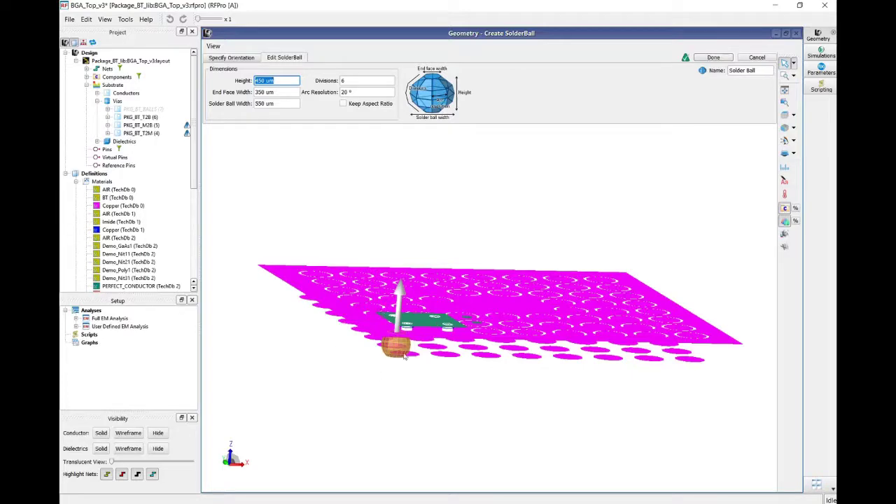
scroll(391, 369, "up", 5)
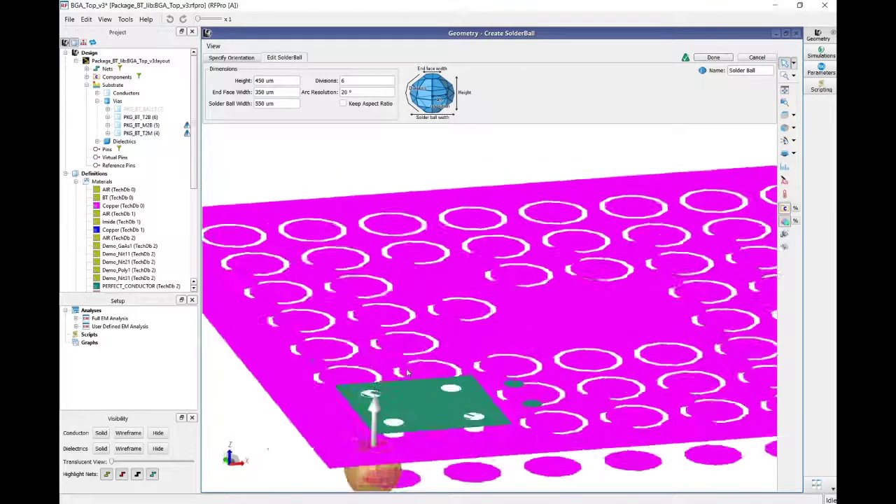
scroll(420, 362, "down", 1)
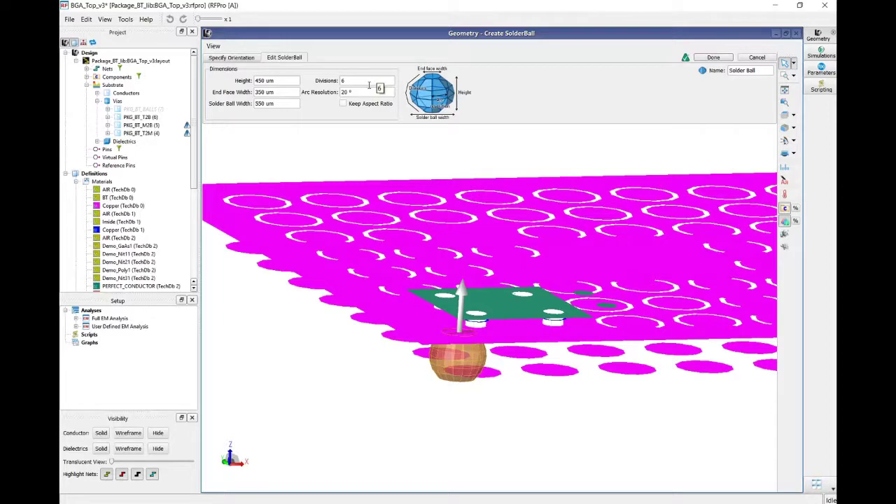
Try a solder ball height of 200 um and restore the height to 450 um.
left_click_drag(265, 79, 246, 80)
type("200")
left_click(285, 92)
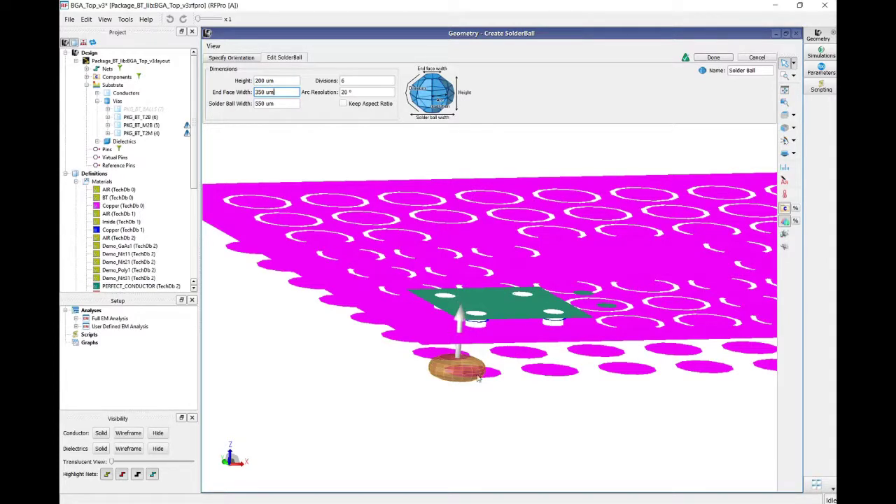
double_click(265, 81)
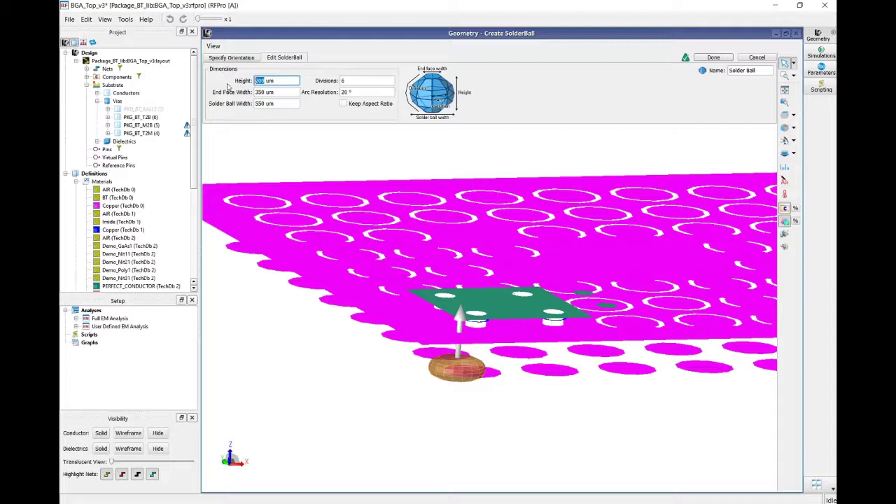
type("450")
Set the solder ball's end face width to 250 um and its solder ball width to 500 um.
double_click(280, 91)
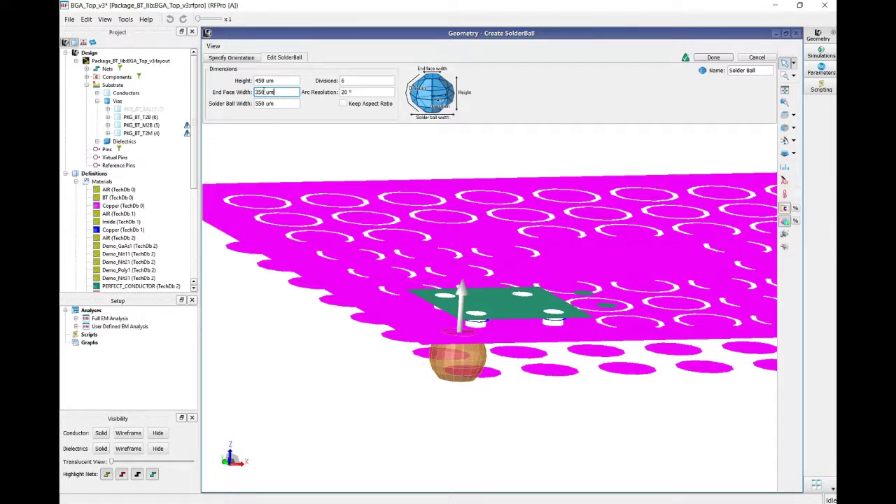
double_click(261, 91)
type("250")
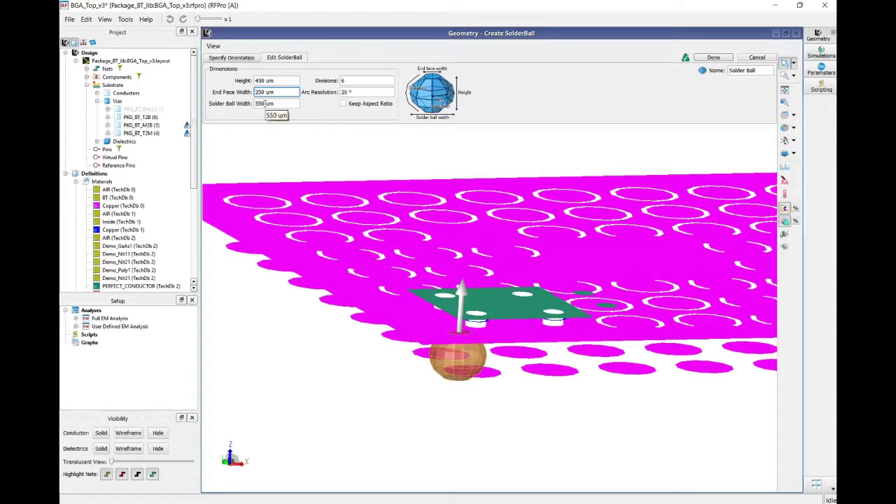
double_click(265, 104)
type("500")
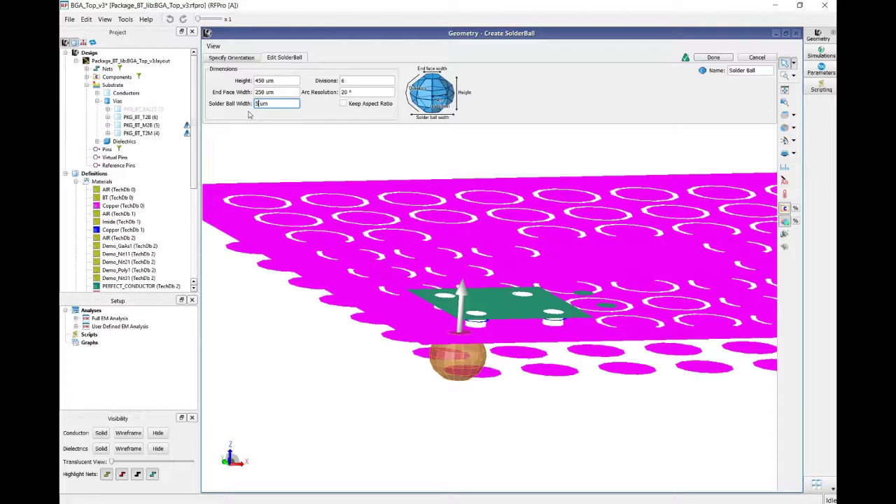
double_click(285, 93)
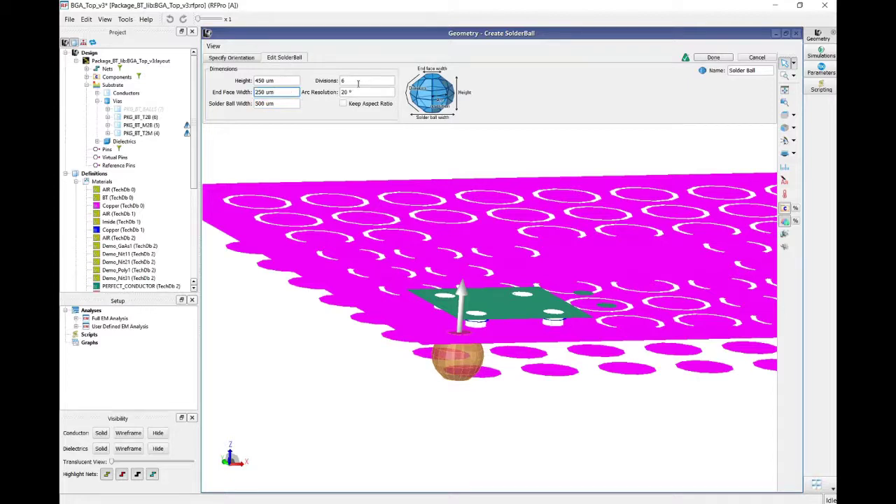
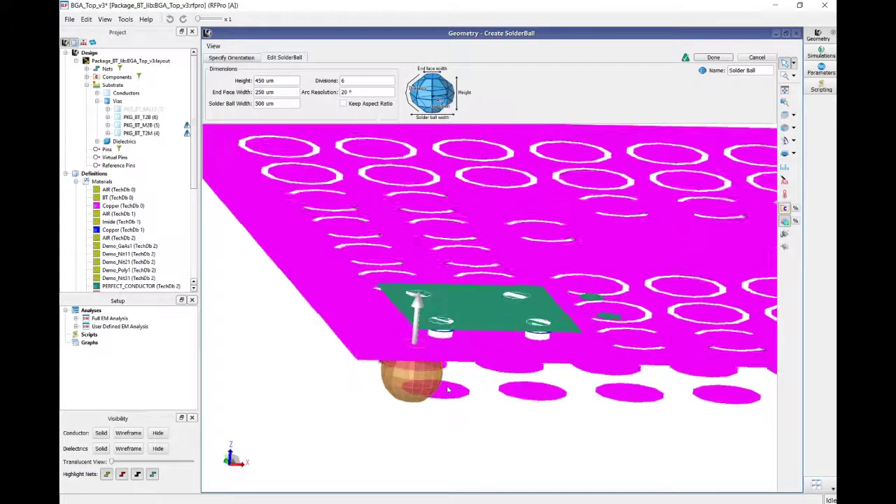
scroll(455, 391, "up", 2)
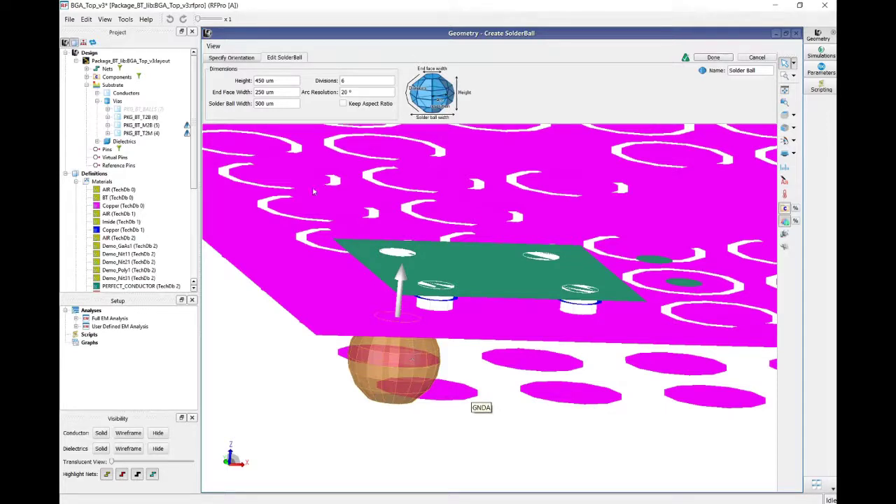
Anchor the solder ball at the center of the corner pad's face, U 280 um, V 280 um, W 0 um, using the advanced orientation mode.
left_click(233, 58)
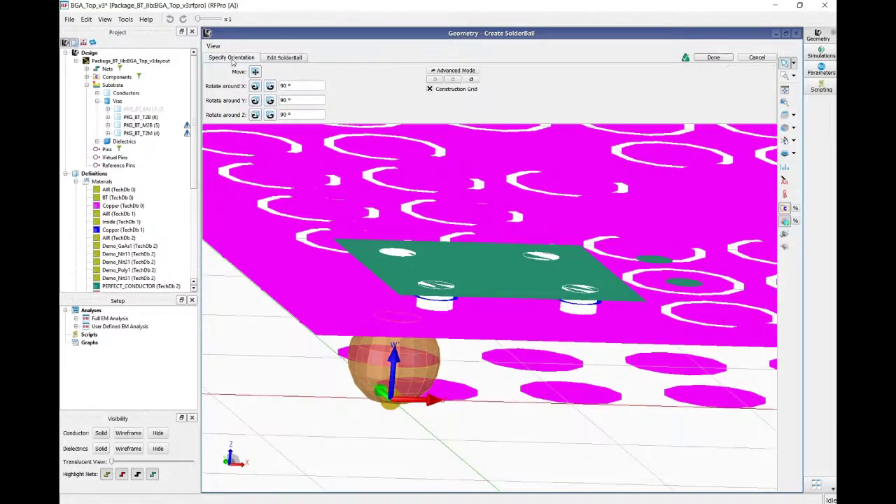
left_click(461, 71)
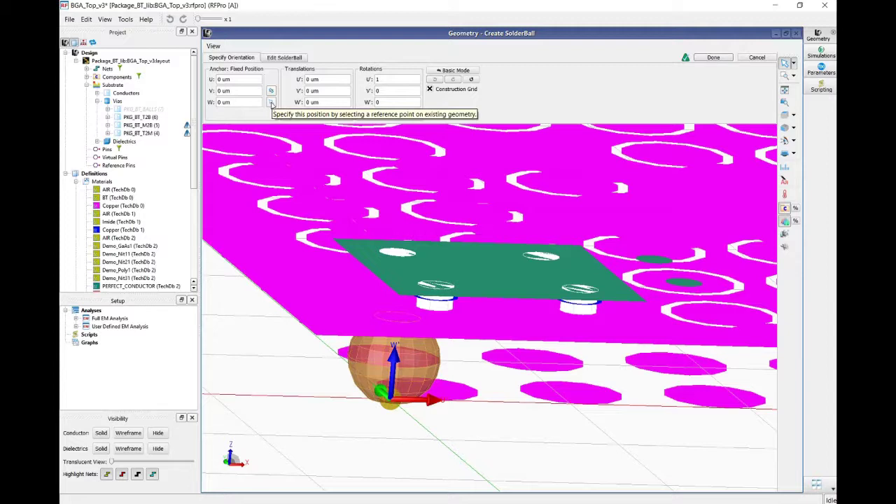
left_click(271, 104)
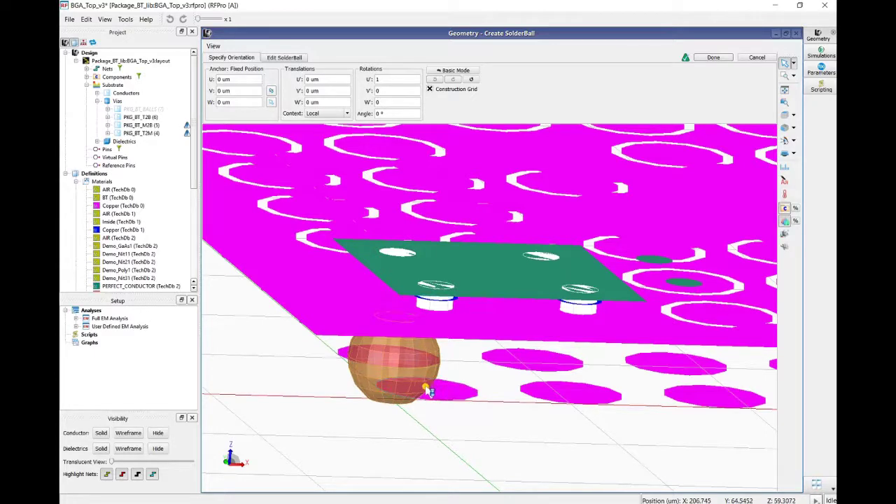
scroll(430, 394, "up", 2)
scroll(430, 397, "up", 1)
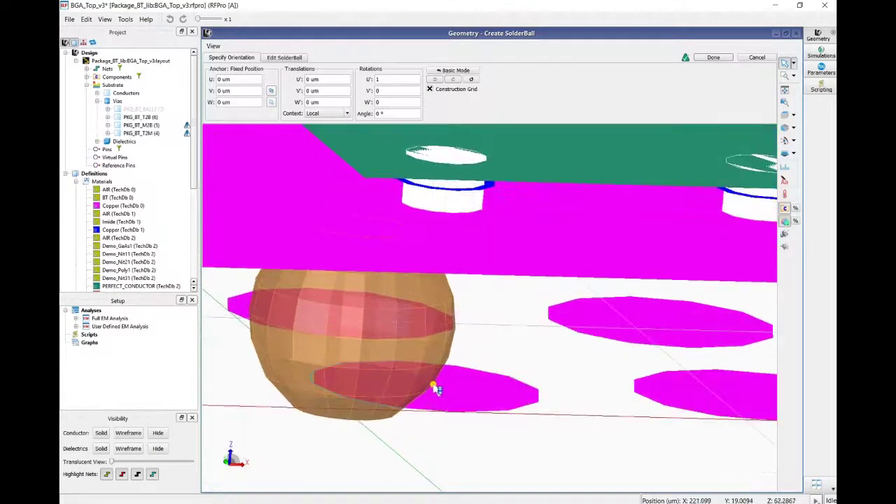
scroll(432, 392, "up", 2)
left_click_drag(437, 417, 378, 393)
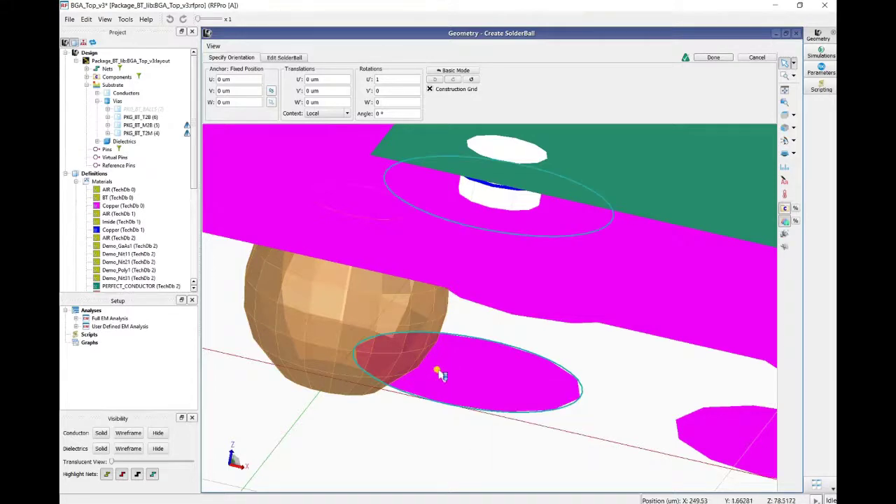
mouse_move(469, 376)
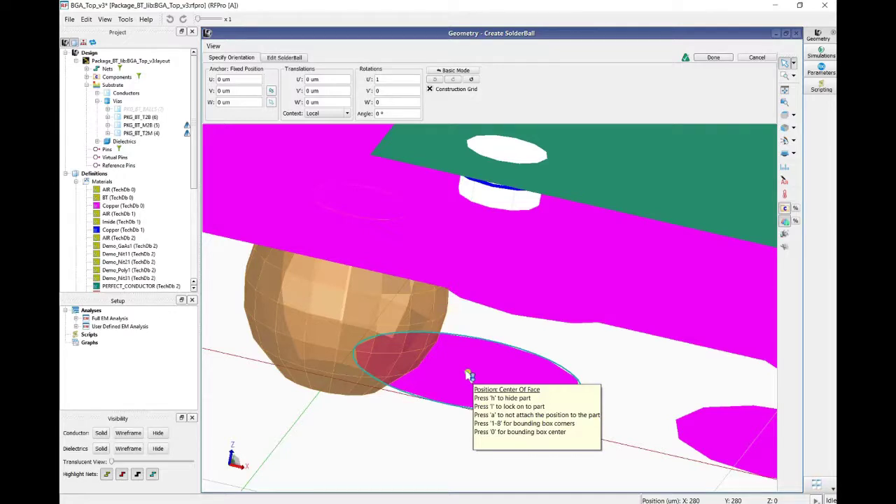
left_click(469, 376)
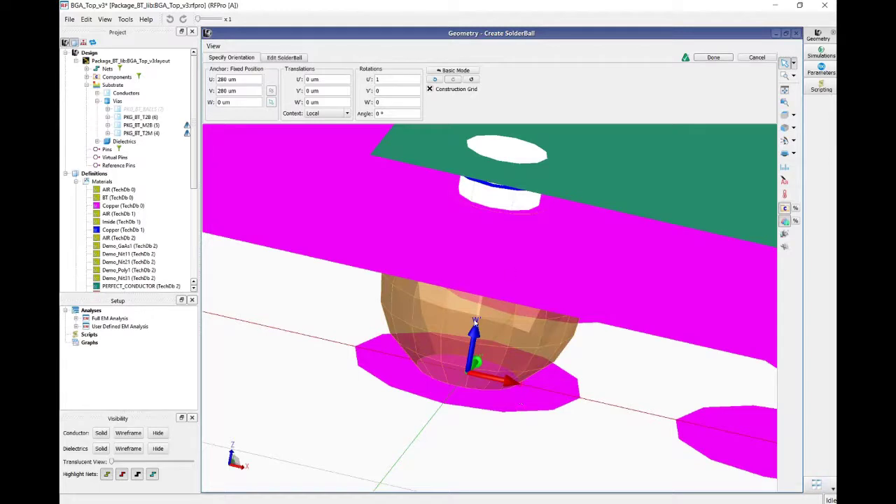
Check the solder ball's fit between the lower pad and the upper copper plane, and finish creating it.
mouse_move(467, 380)
scroll(446, 410, "up", 5)
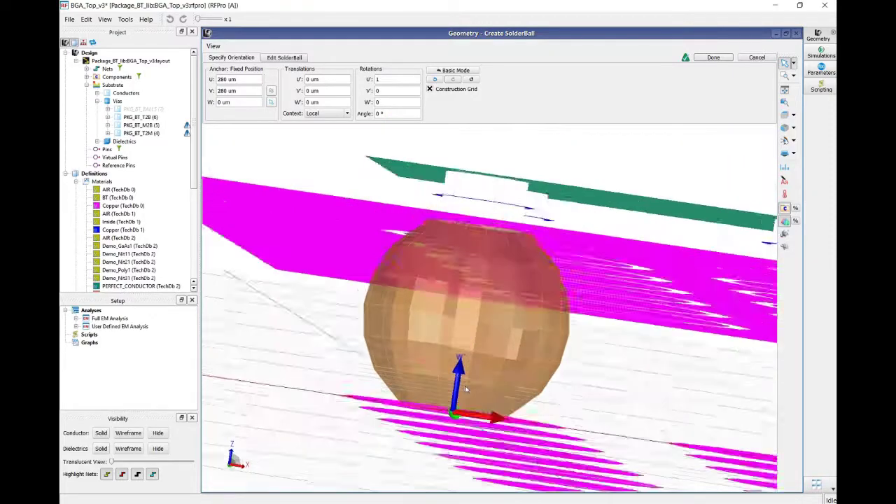
scroll(467, 389, "up", 5)
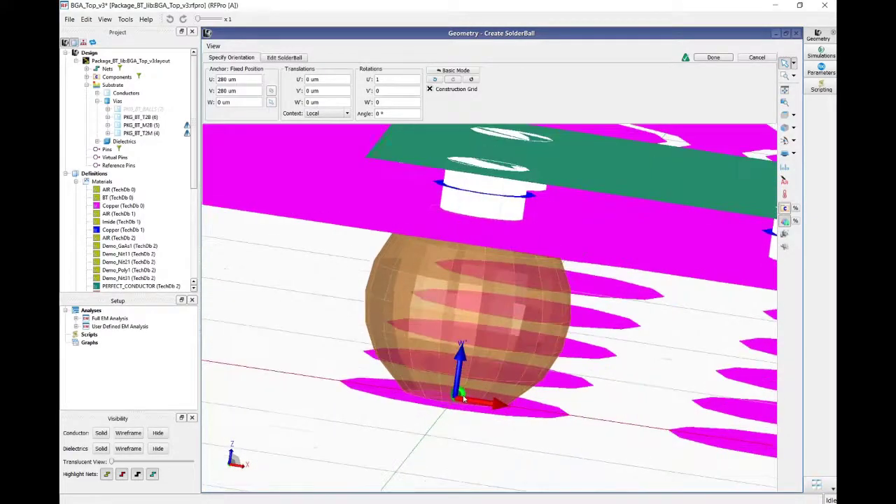
scroll(468, 395, "up", 5)
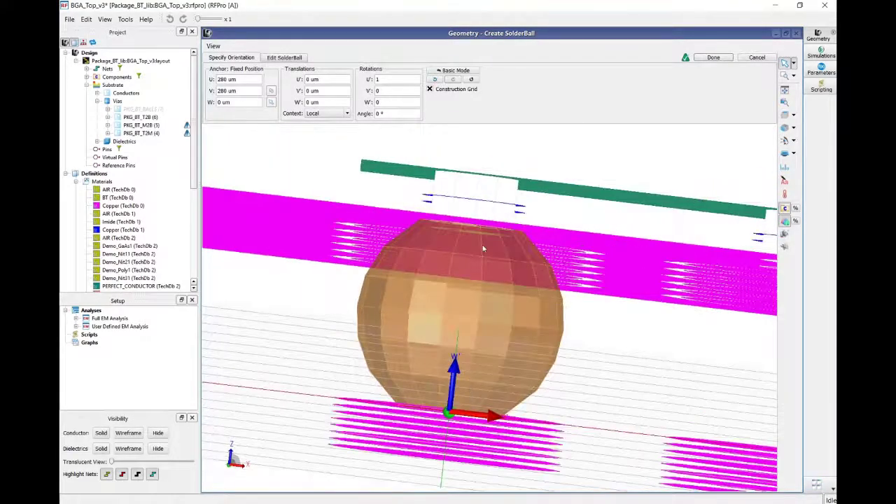
scroll(468, 269, "up", 5)
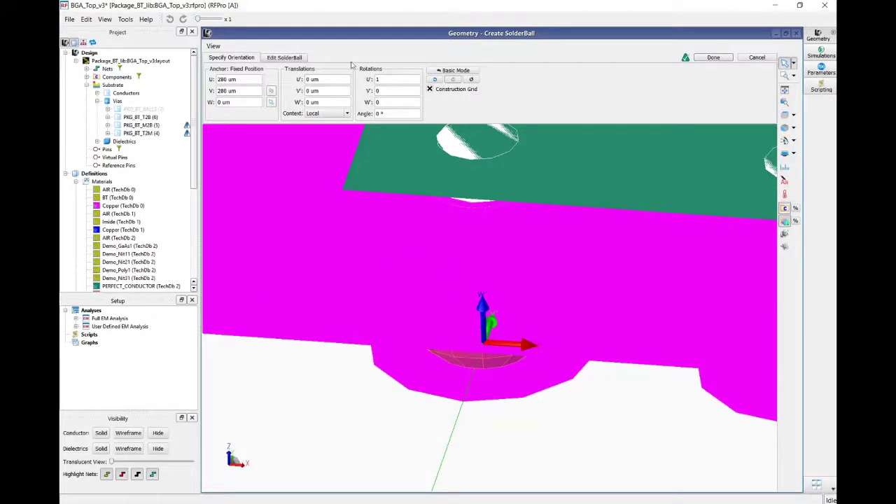
left_click(718, 59)
Expand the Solder Ball entry in the project tree and assign it the Copper (TechDb 0) material.
scroll(458, 390, "down", 2)
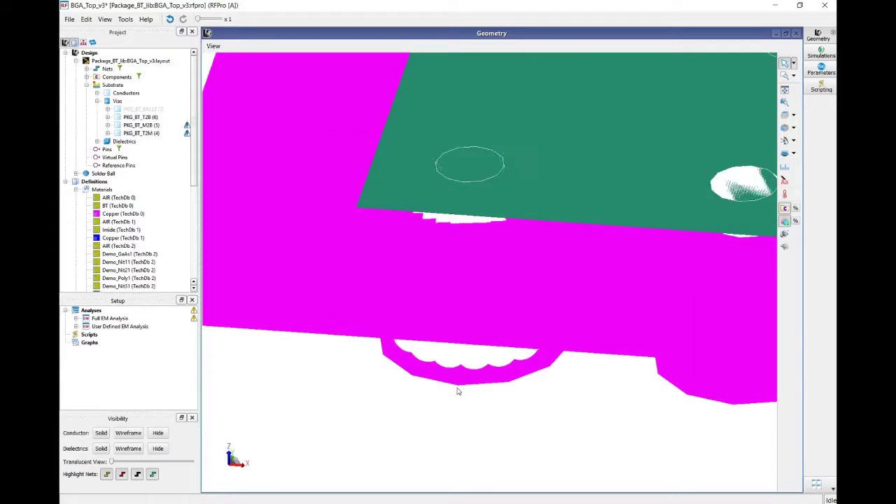
left_click_drag(439, 412, 355, 369)
scroll(436, 407, "down", 2)
left_click_drag(436, 406, 420, 441)
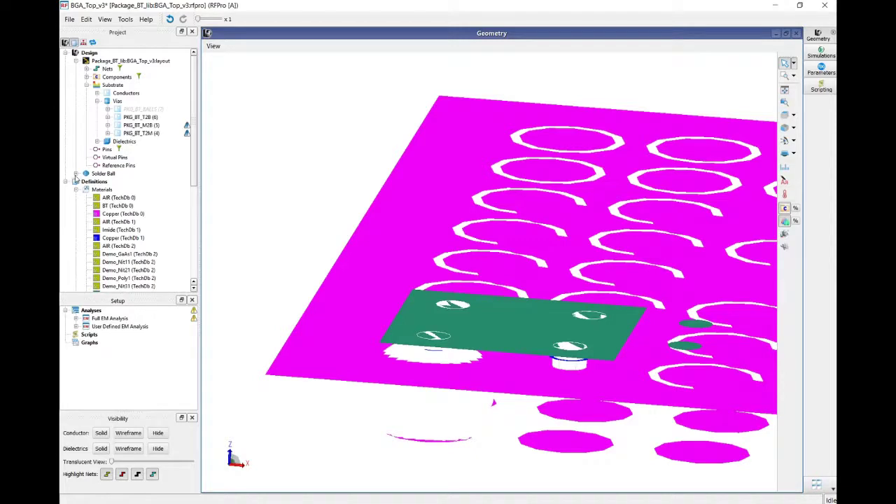
left_click(76, 173)
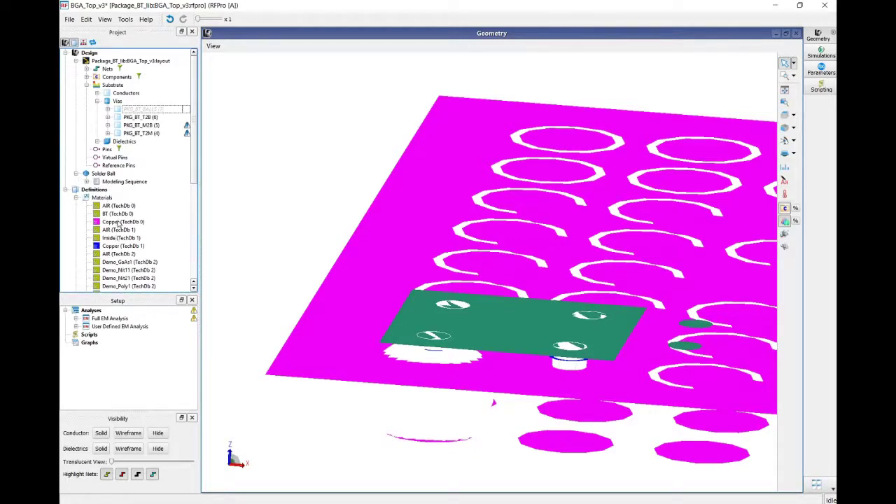
left_click(76, 198)
left_click(76, 199)
left_click_drag(111, 224, 116, 178)
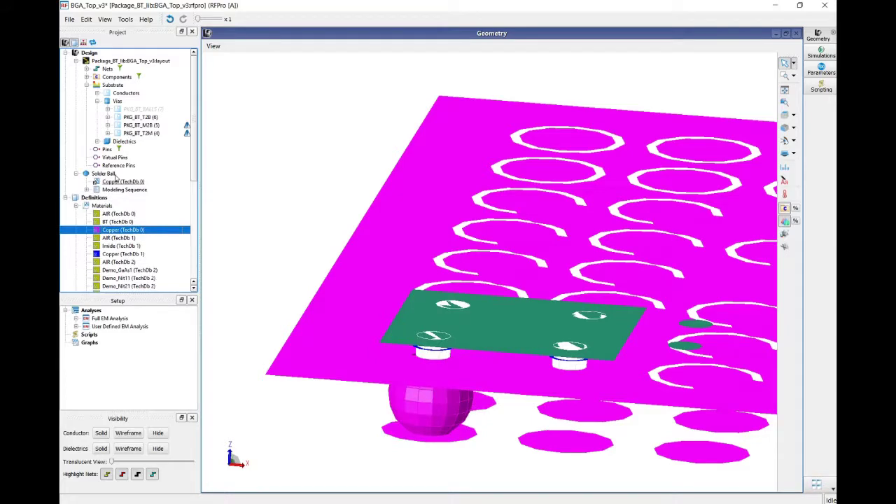
Examine the copper solder ball and the remaining empty pad positions of the whole package in 3D.
left_click_drag(322, 430, 443, 407)
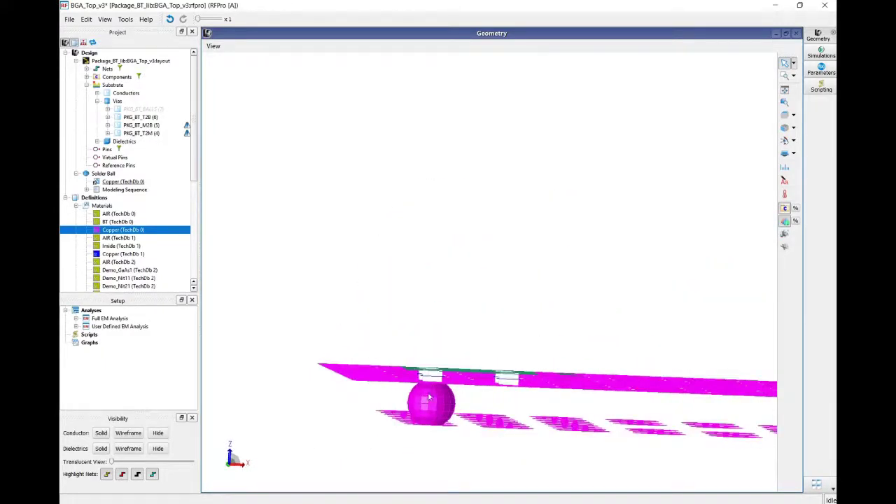
left_click_drag(459, 316, 396, 238)
scroll(422, 243, "down", 2)
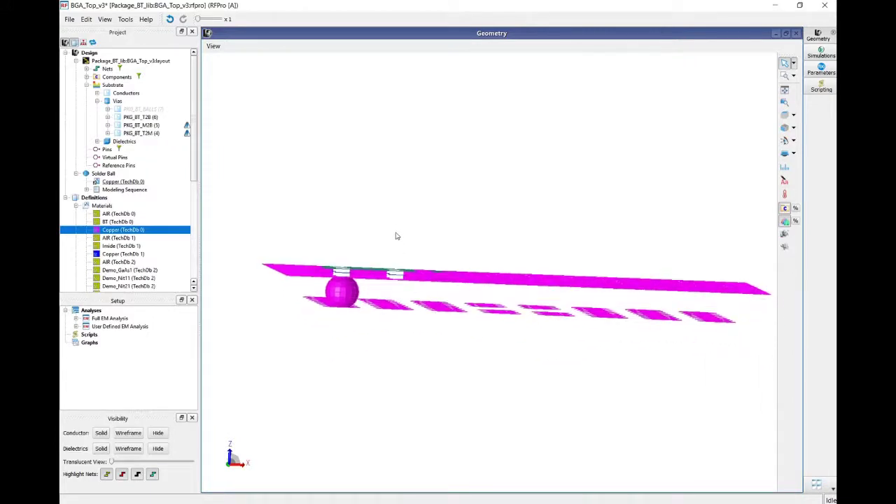
left_click(785, 90)
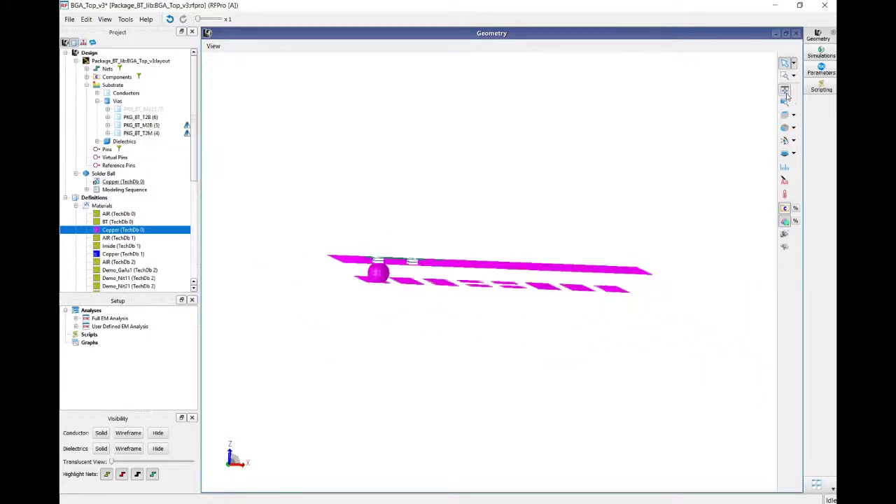
left_click(785, 102)
left_click_drag(587, 236, 565, 322)
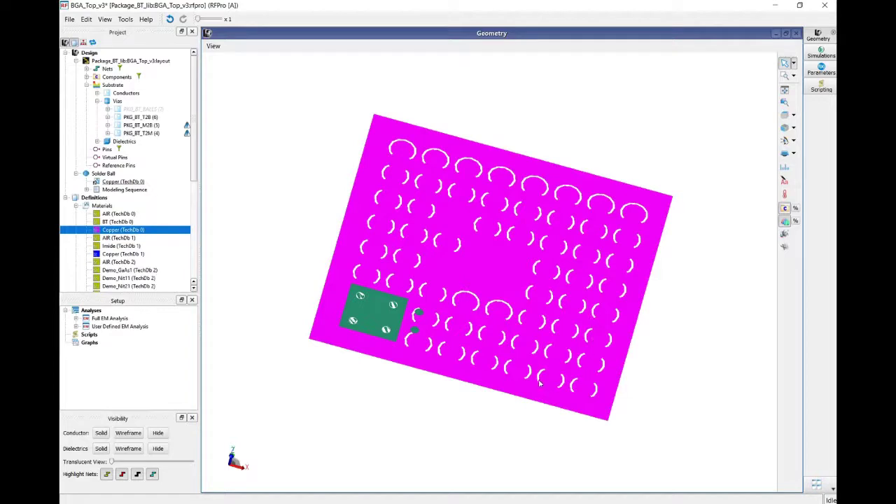
mouse_move(528, 384)
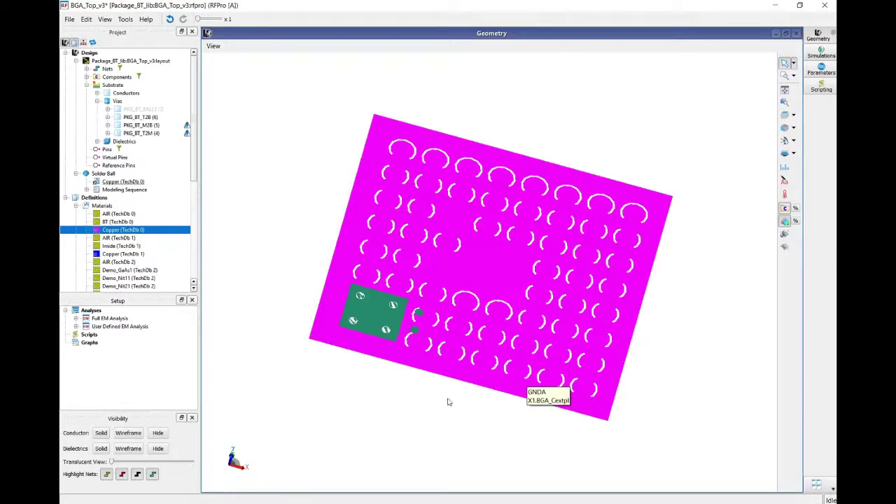
left_click_drag(441, 424, 490, 363)
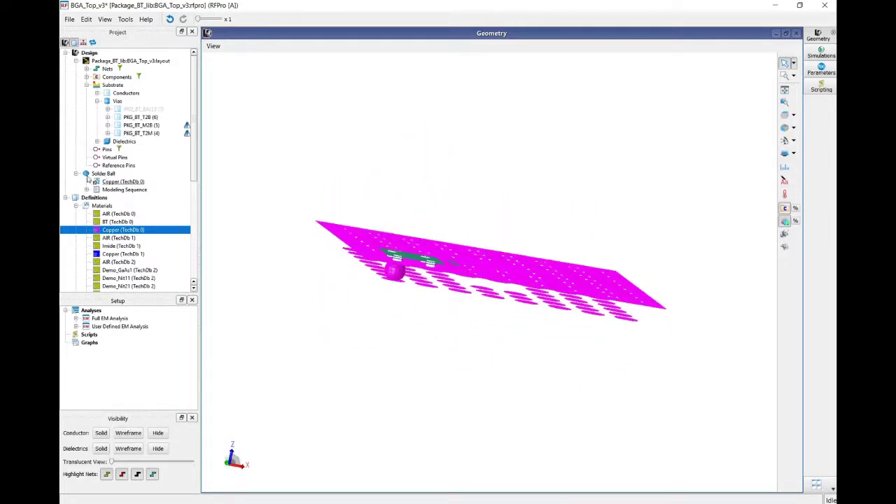
Set up a linear/rectangular pattern of the Solder Ball with 800 um spacing in U' and V' and 8 by 8 by 1 instances.
left_click(105, 174)
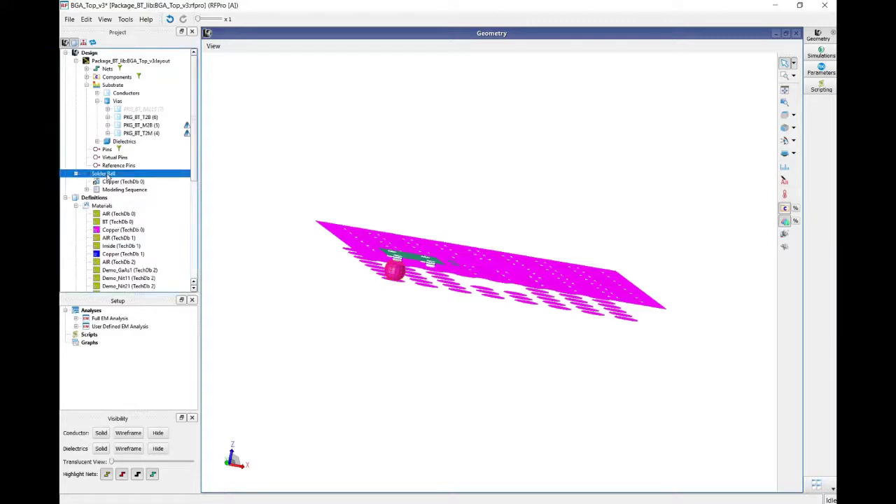
right_click(109, 177)
mouse_move(139, 204)
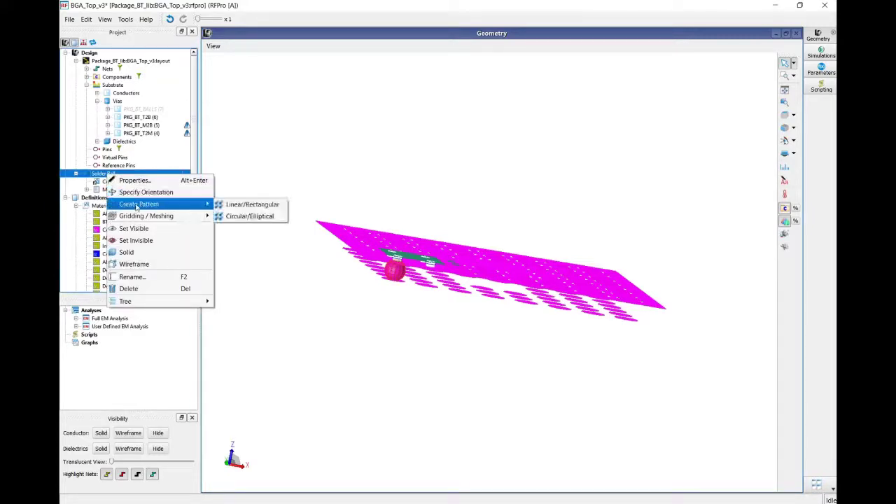
left_click(242, 208)
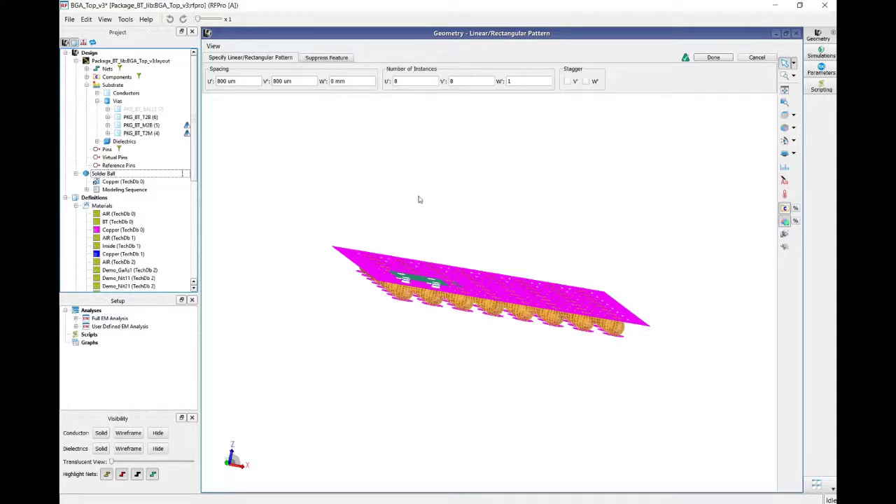
left_click_drag(420, 252, 430, 208)
Try a U' spacing of 600 um for the solder ball pattern and compare the previewed balls with the pads.
left_click(220, 81)
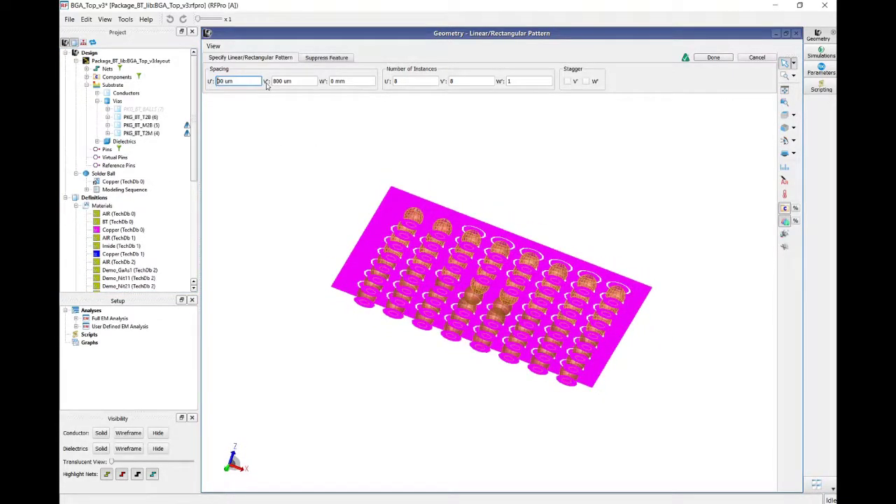
type("6")
key("Return")
mouse_move(475, 180)
left_mouse_down()
mouse_move(423, 301)
mouse_move(469, 185)
mouse_move(454, 294)
mouse_move(467, 189)
left_mouse_up()
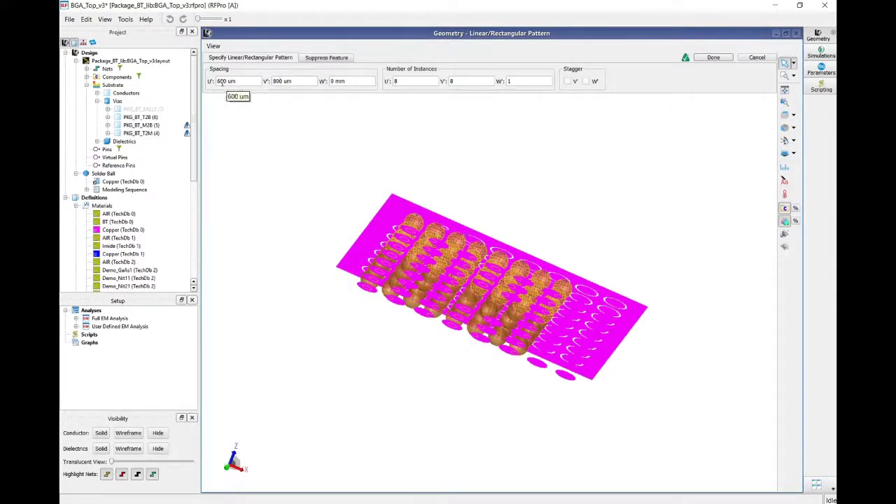
Set the pattern's U' spacing to 800 um, check the balls against the pads, and finish the solder ball pattern.
left_click(218, 81)
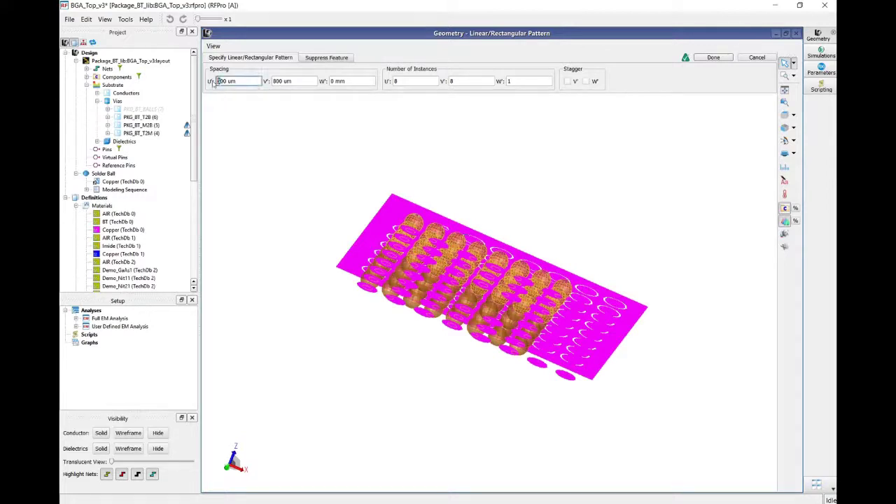
type("8")
key("Tab")
left_click_drag(474, 181, 393, 303)
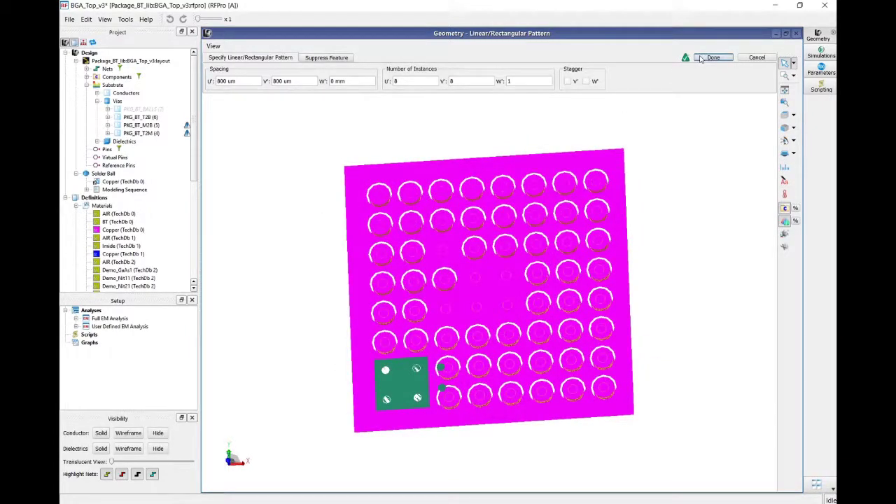
left_click(701, 58)
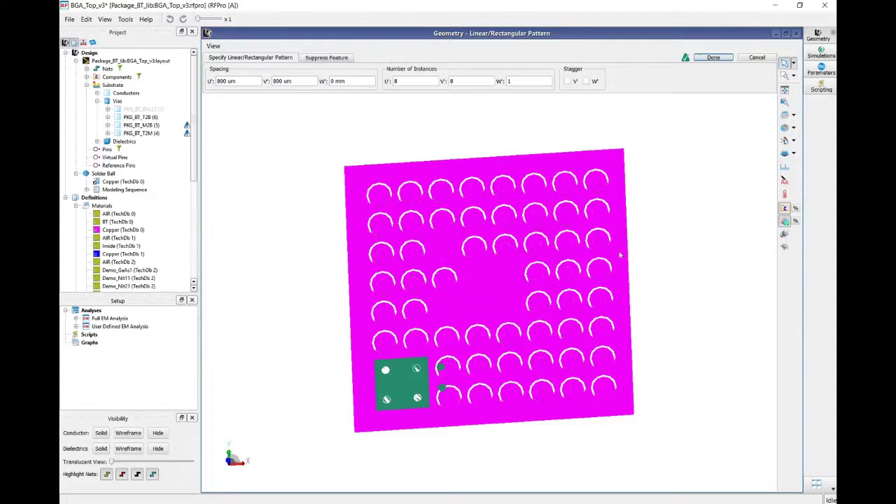
left_click_drag(656, 249, 531, 322)
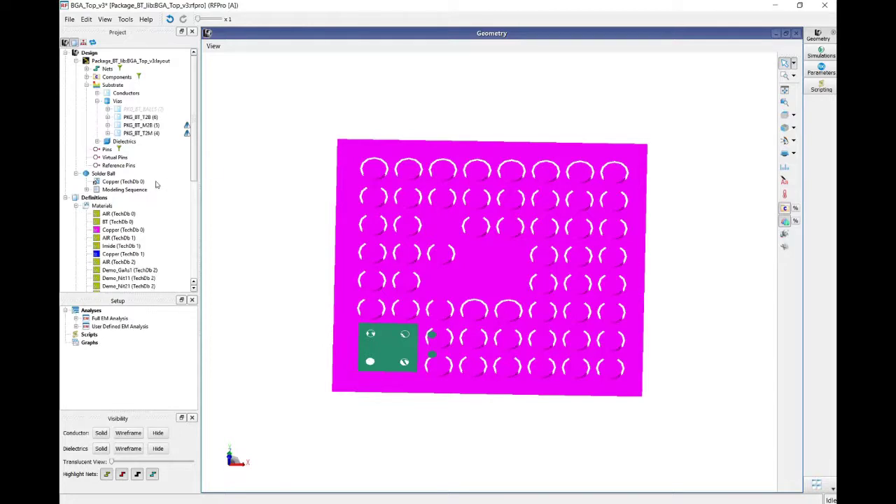
Set the original PKG_BT_BALLS vias of the substrate to invisible.
left_click(158, 111)
right_click(159, 112)
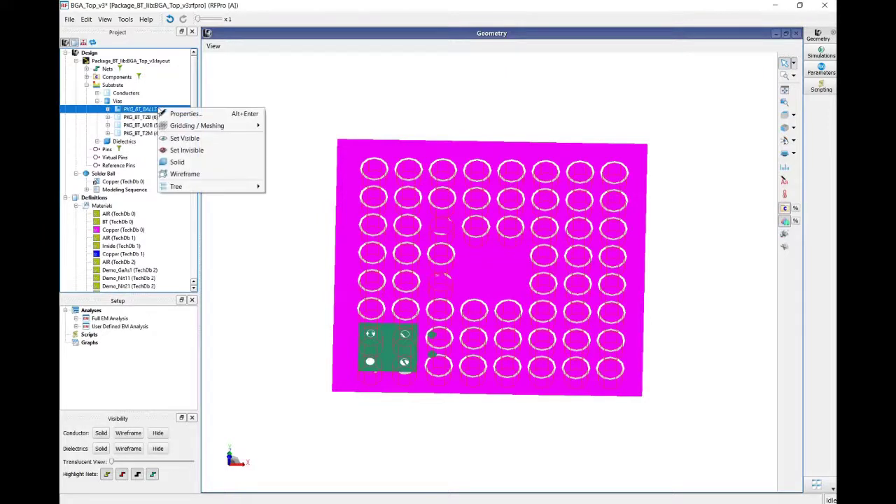
mouse_move(189, 126)
left_click(186, 149)
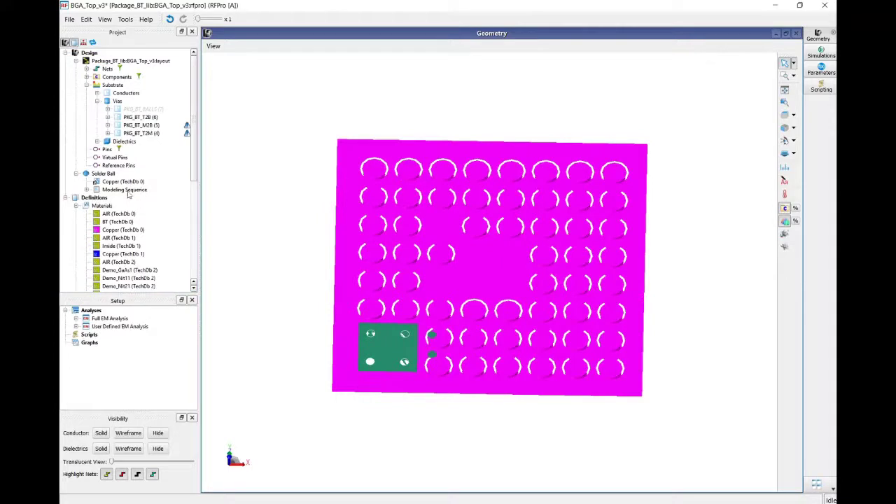
left_click(106, 173)
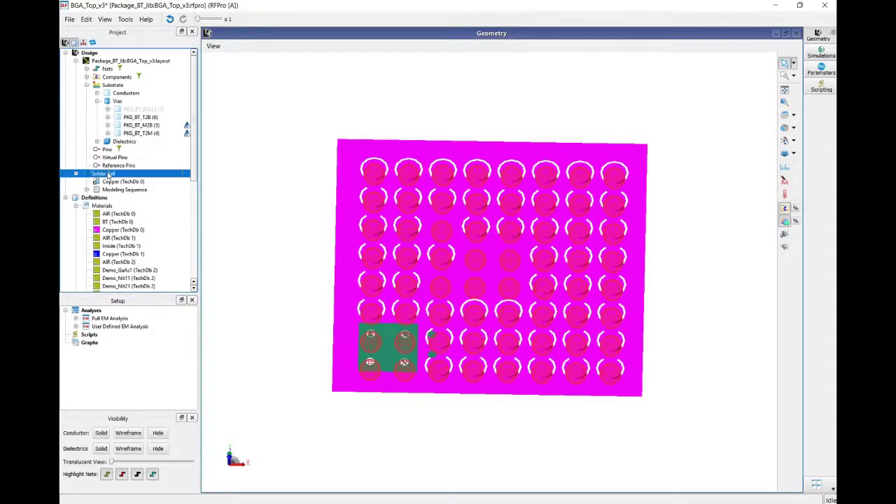
right_click(108, 175)
mouse_move(181, 215)
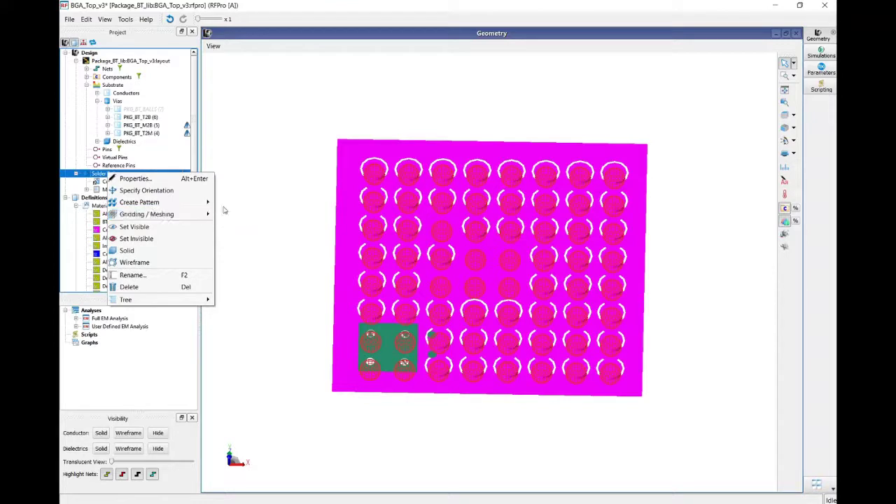
left_click(270, 213)
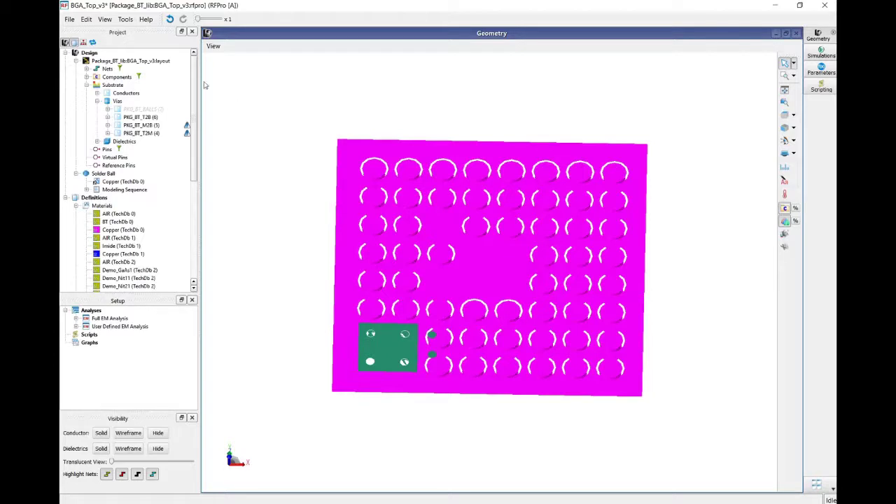
right_click(254, 150)
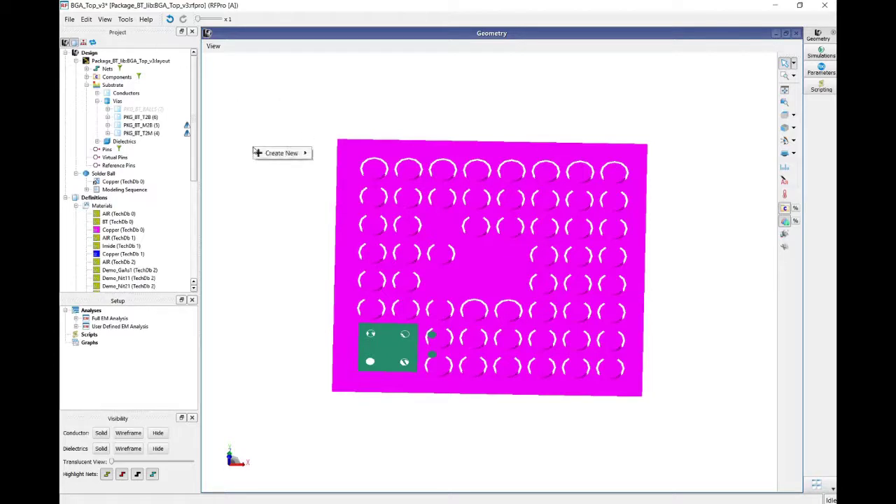
Review the general RFPro setup options and close them without changing anything.
mouse_move(282, 152)
left_click(105, 20)
mouse_move(126, 19)
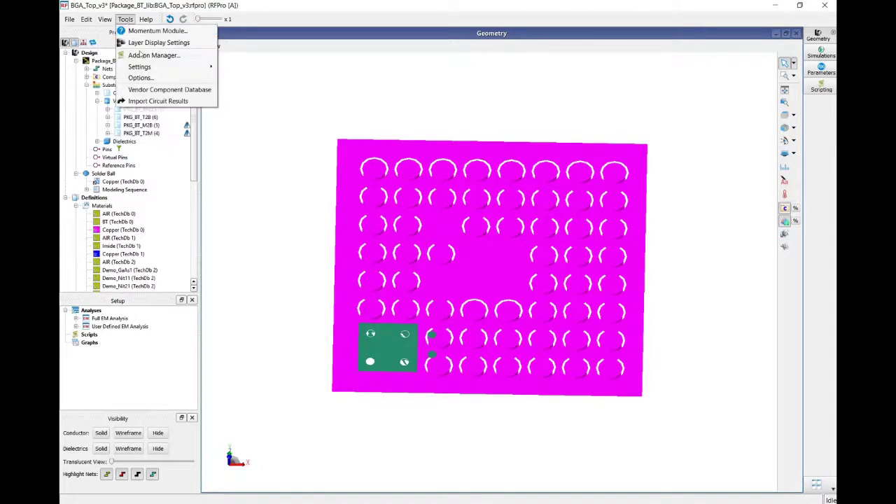
left_click(146, 81)
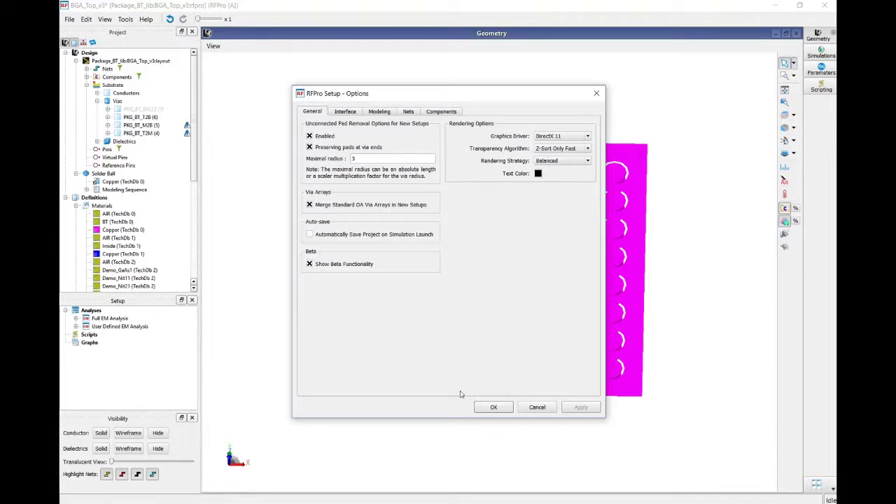
left_click(537, 410)
right_click(255, 208)
mouse_move(277, 216)
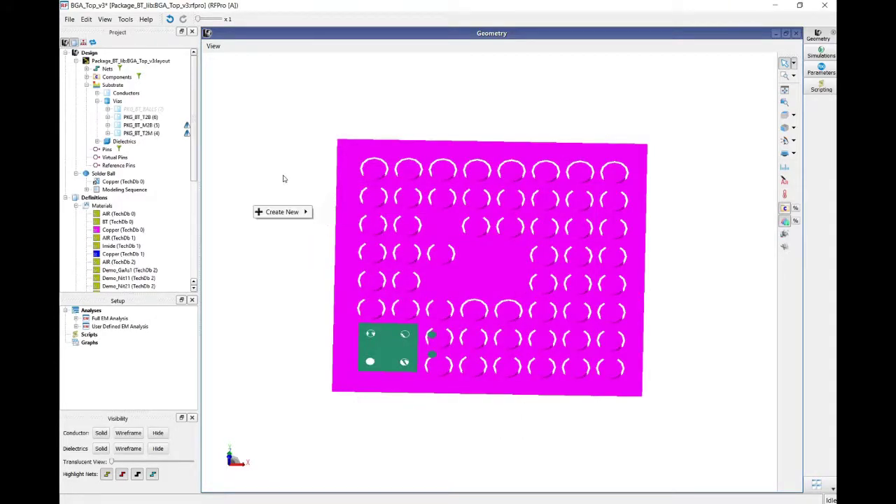
left_click(283, 178)
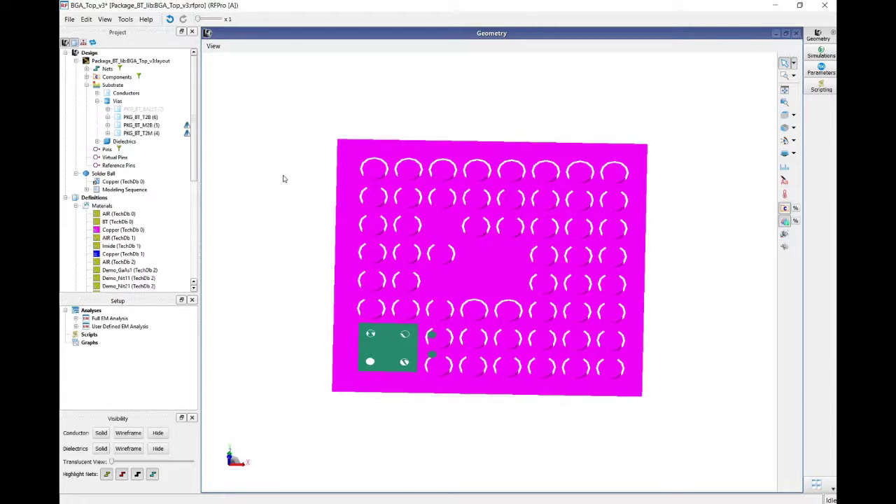